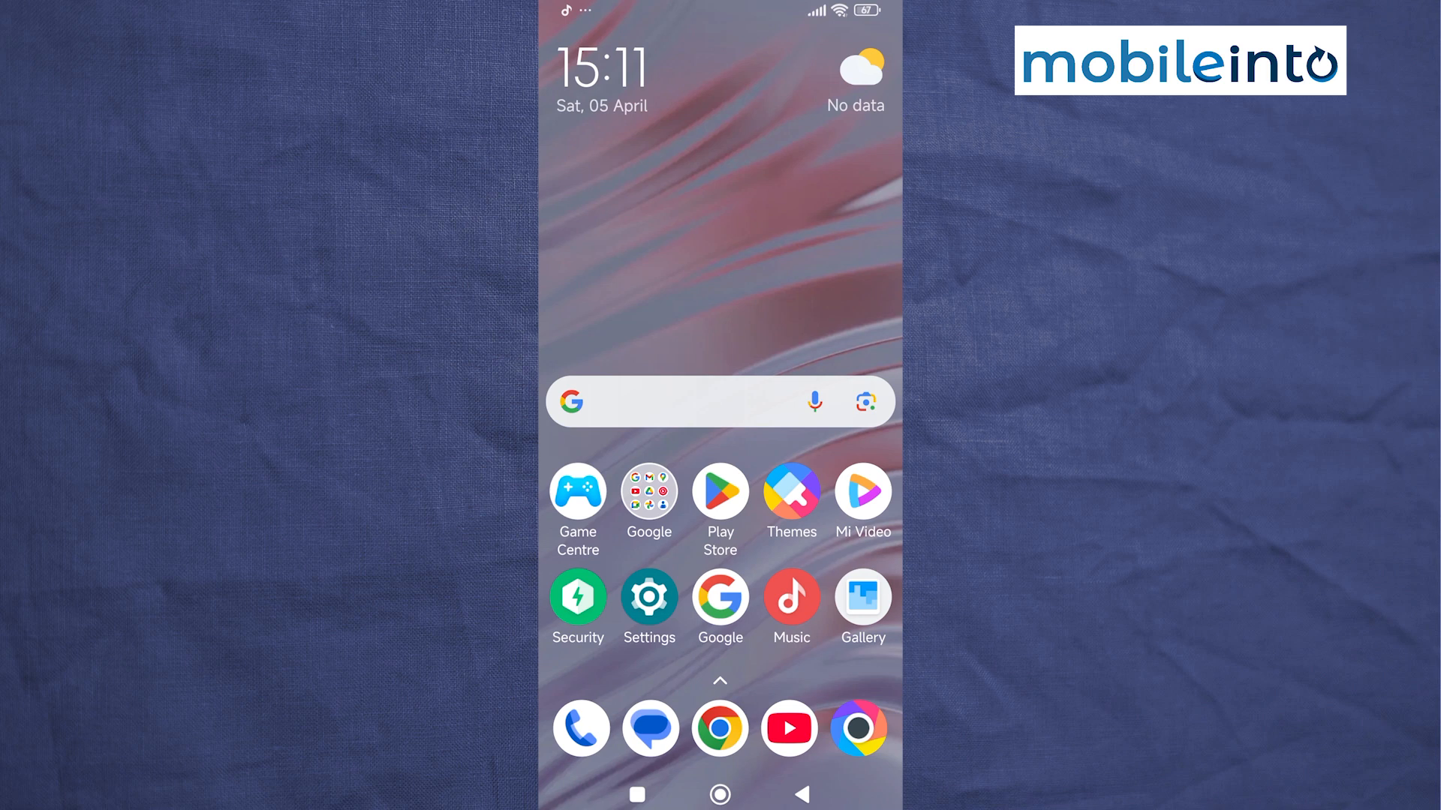
- Launch the Play Store and go to its Search page to find Applock Pro
left_click(720, 491)
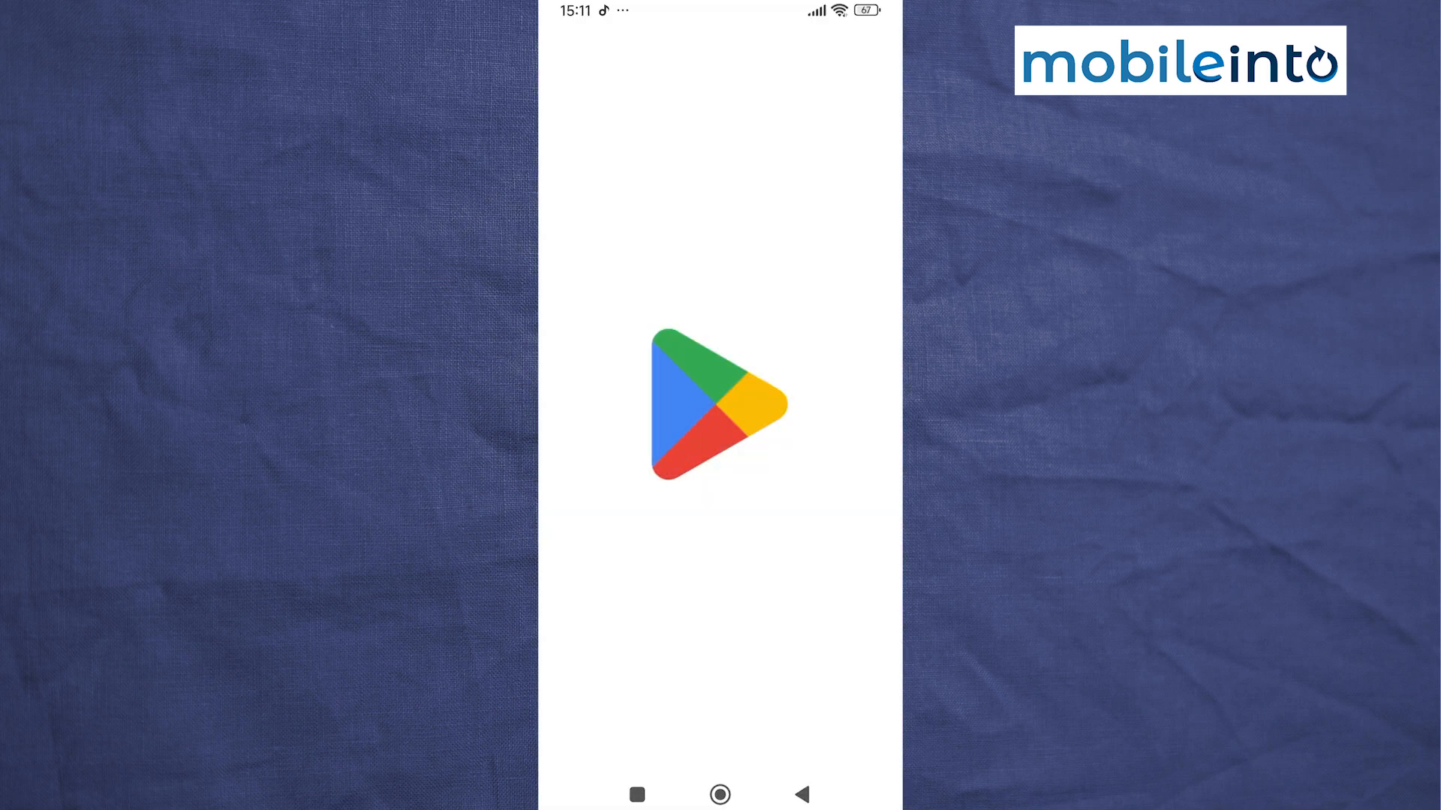
left_click(841, 754)
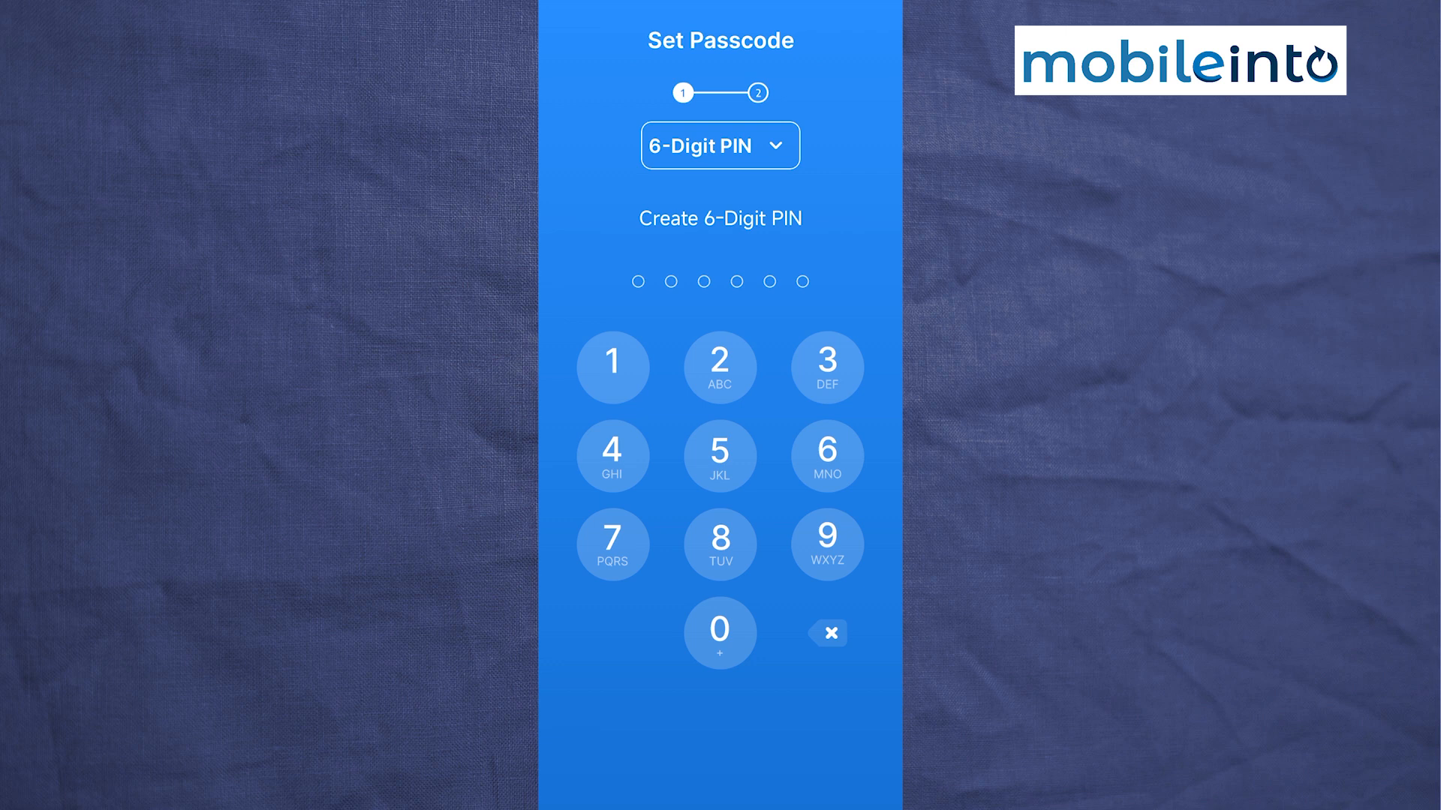
- Choose Pattern instead of the 6-Digit PIN as the passcode type and confirm it
left_click(773, 142)
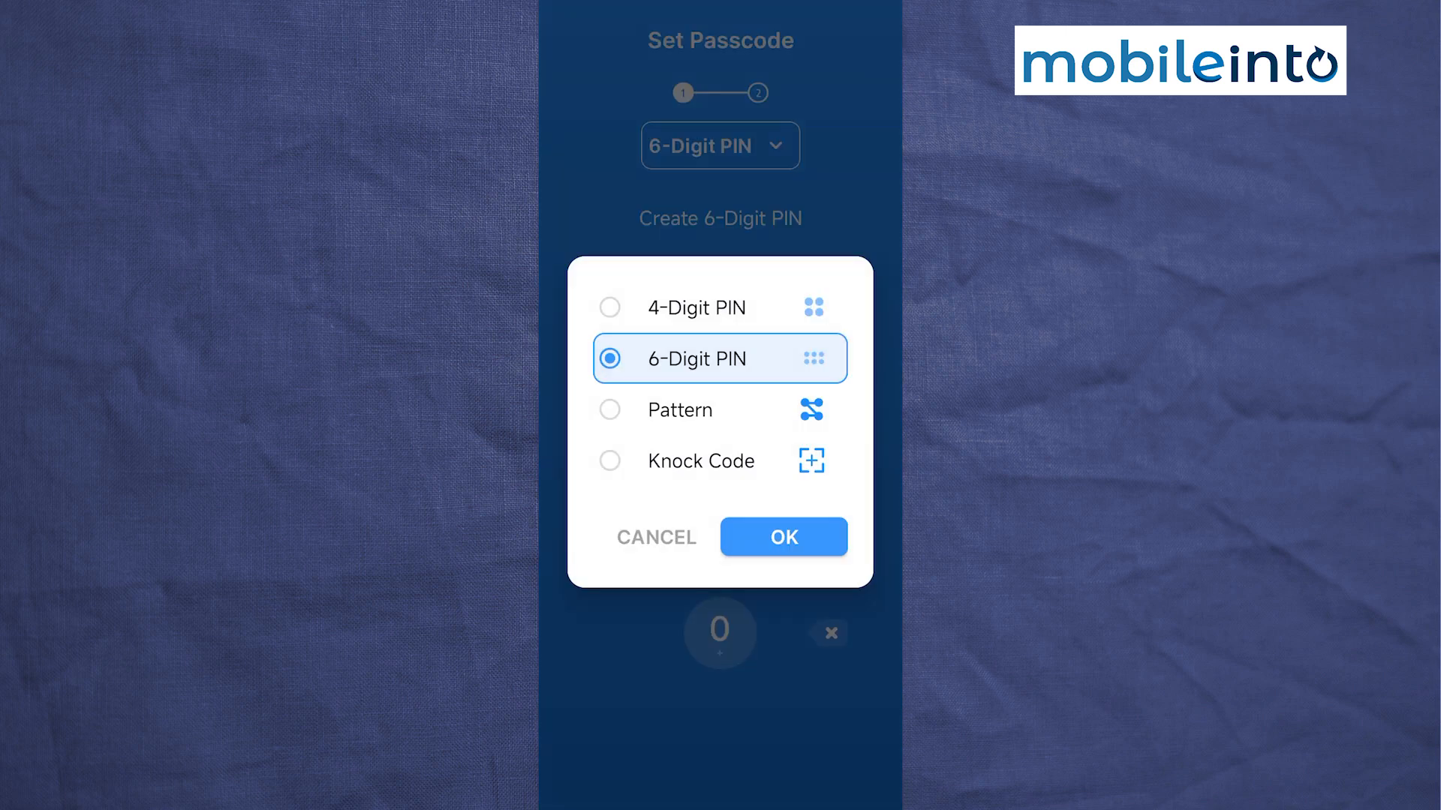
left_click(770, 317)
left_click(699, 358)
left_click(698, 410)
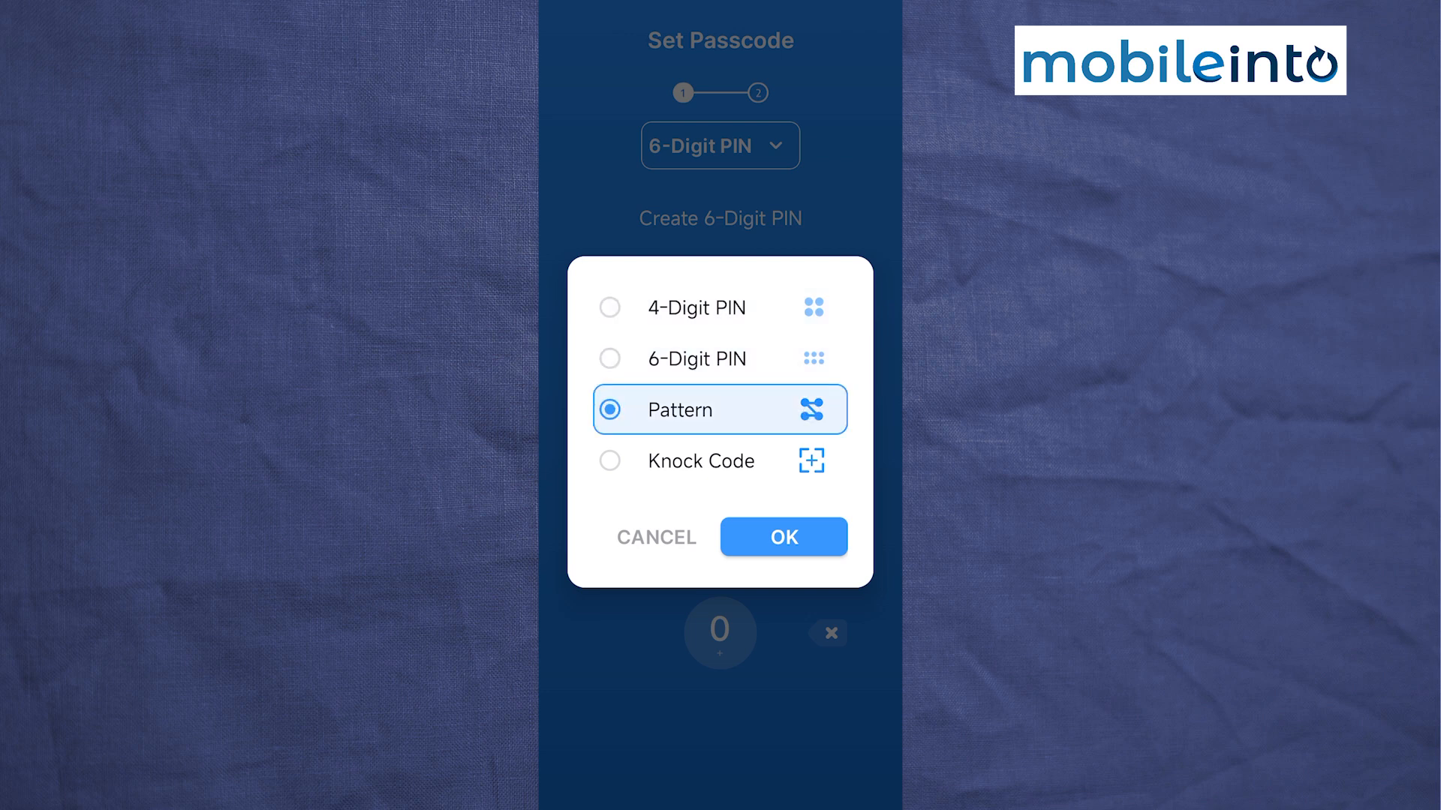
left_click(785, 537)
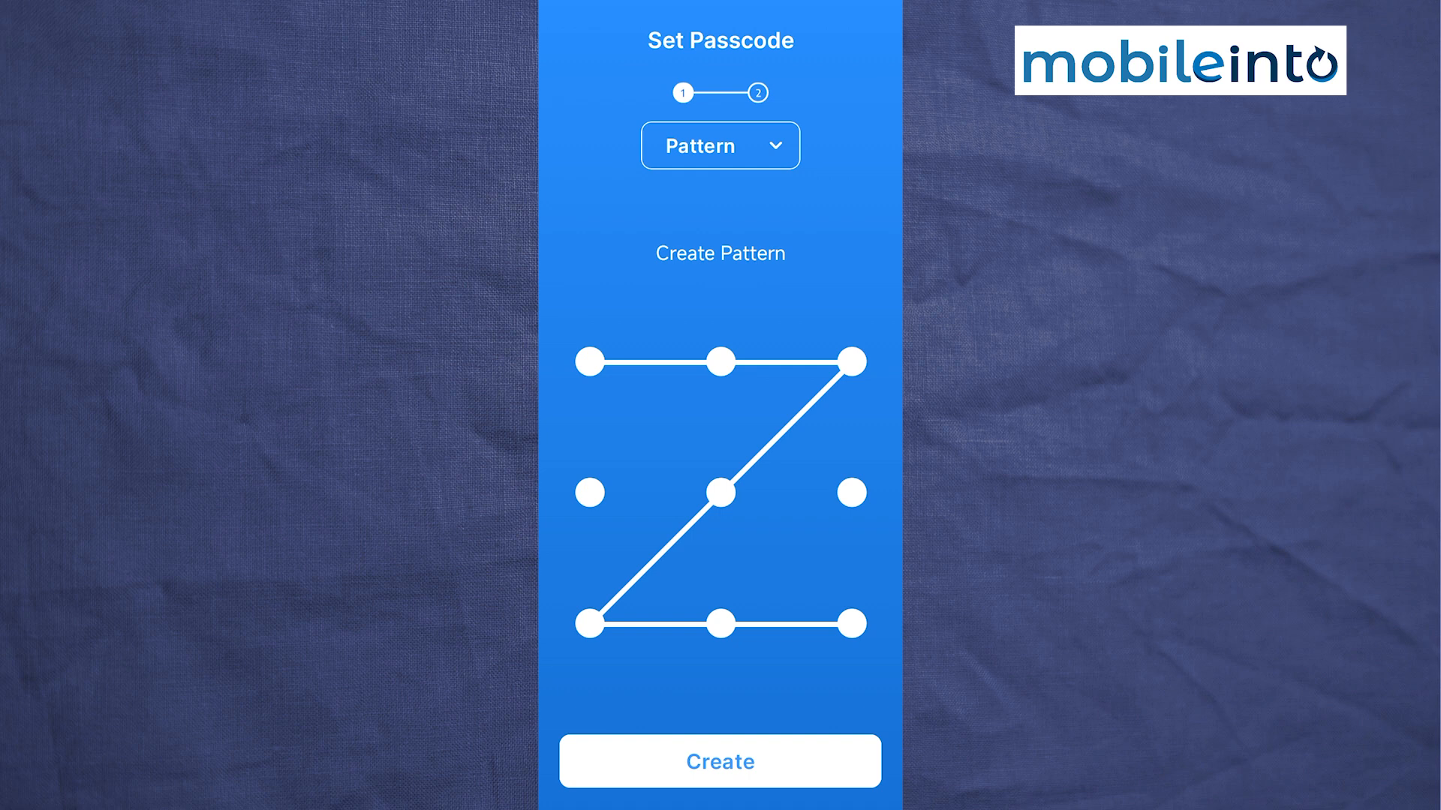
- Create the Z-shaped pattern passcode and redraw it to verify
left_click(794, 760)
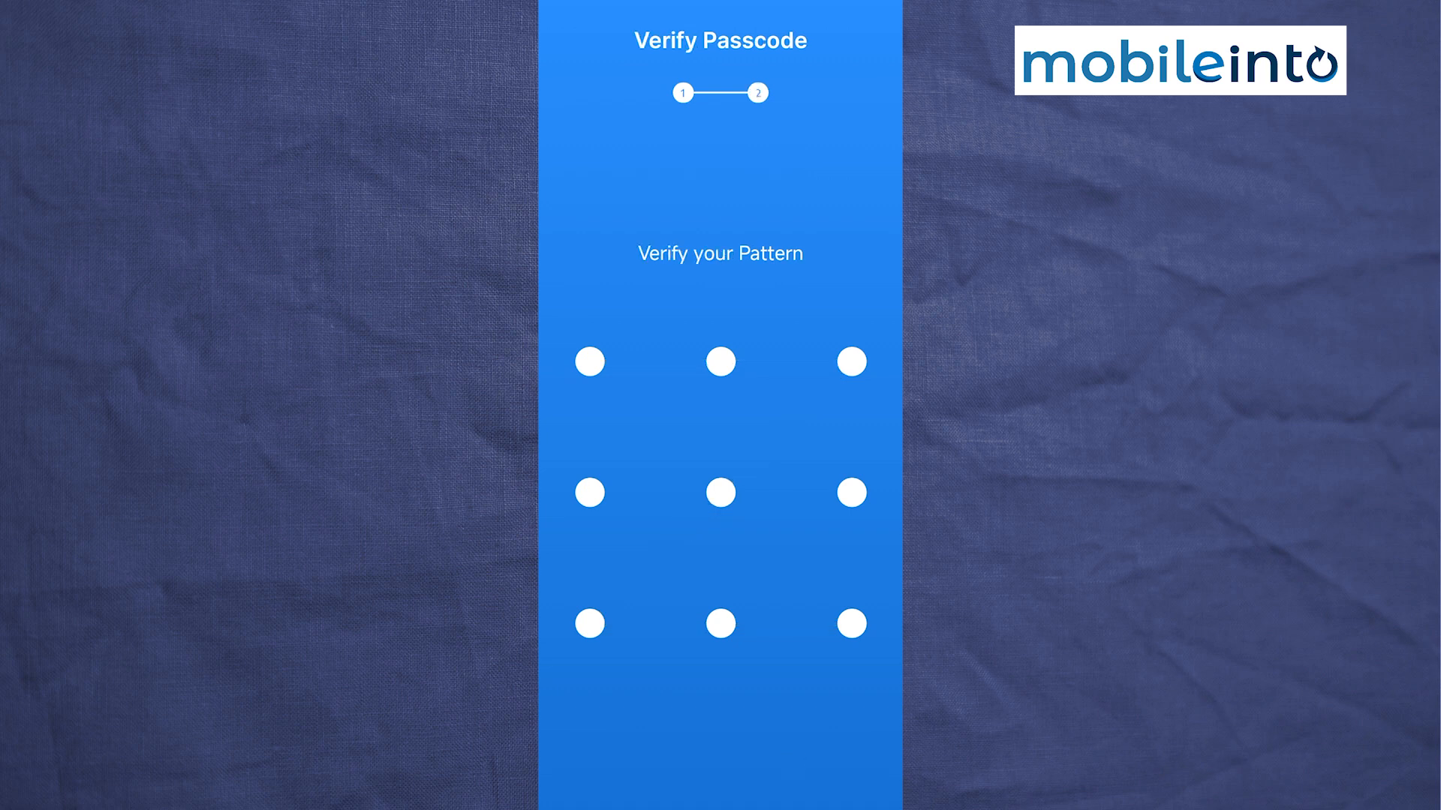
mouse_move(590, 362)
left_mouse_down()
mouse_move(852, 361)
mouse_move(573, 643)
mouse_move(880, 643)
left_mouse_up()
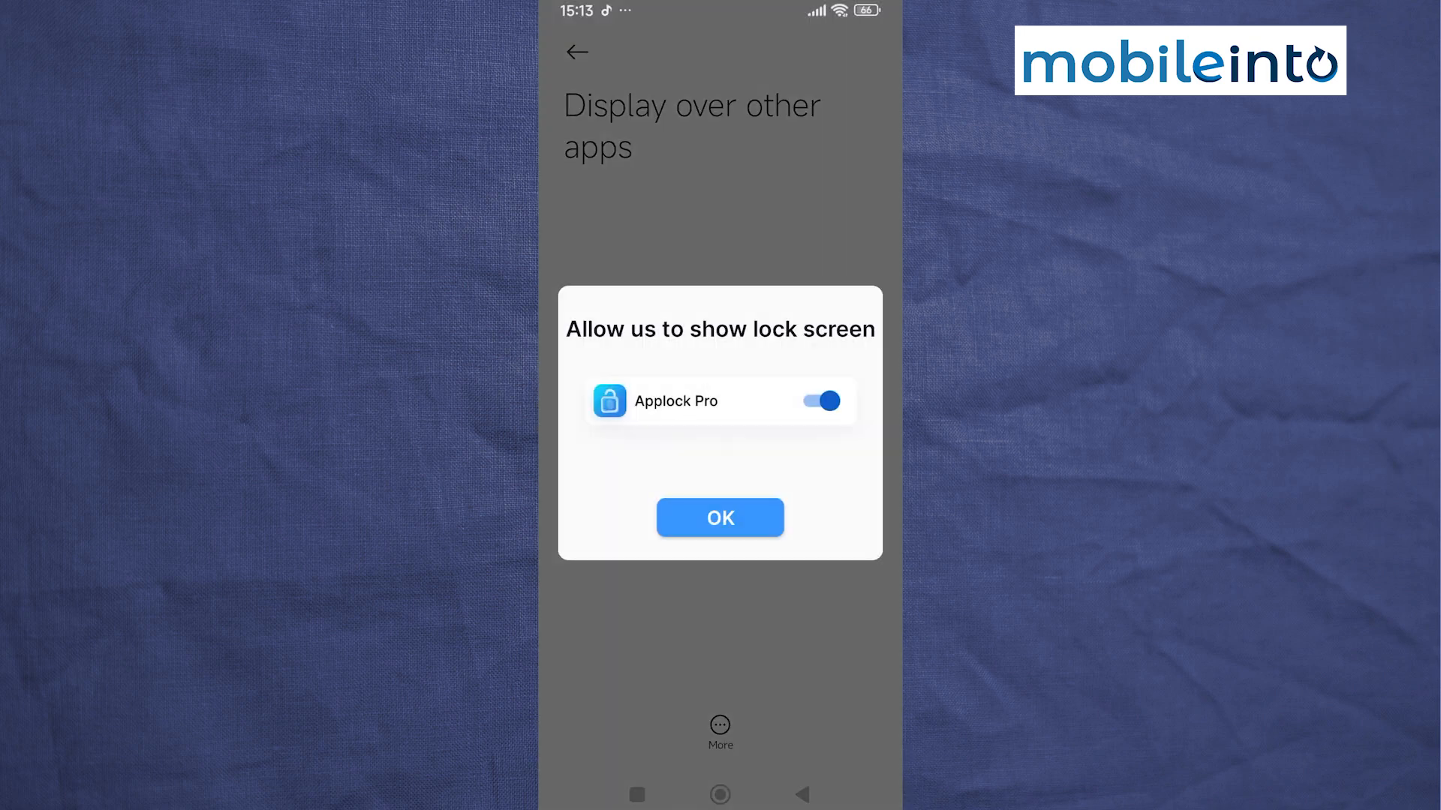
- Accept the overlay prompt and allow AppLock PRO to display over other apps
left_click(739, 514)
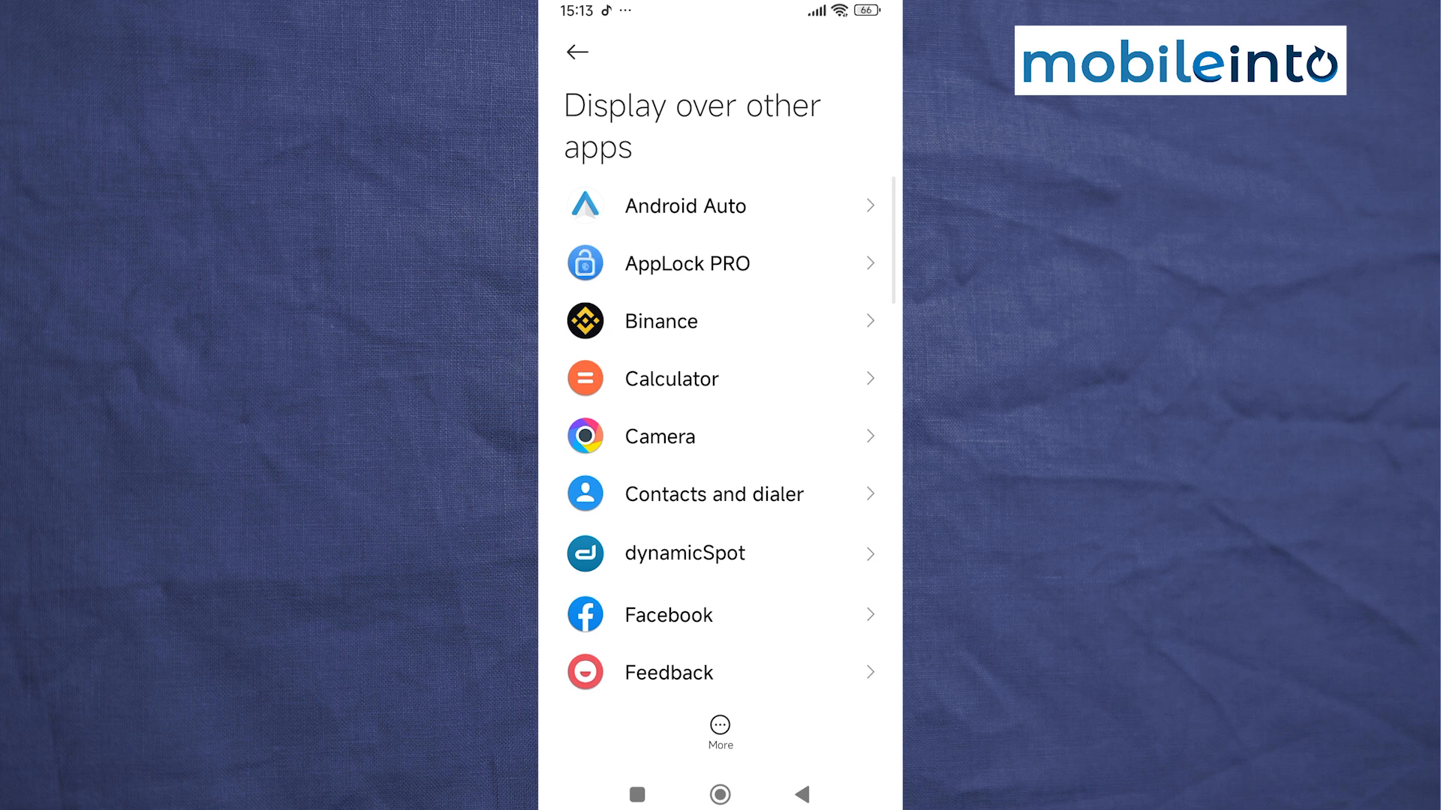
left_click(795, 266)
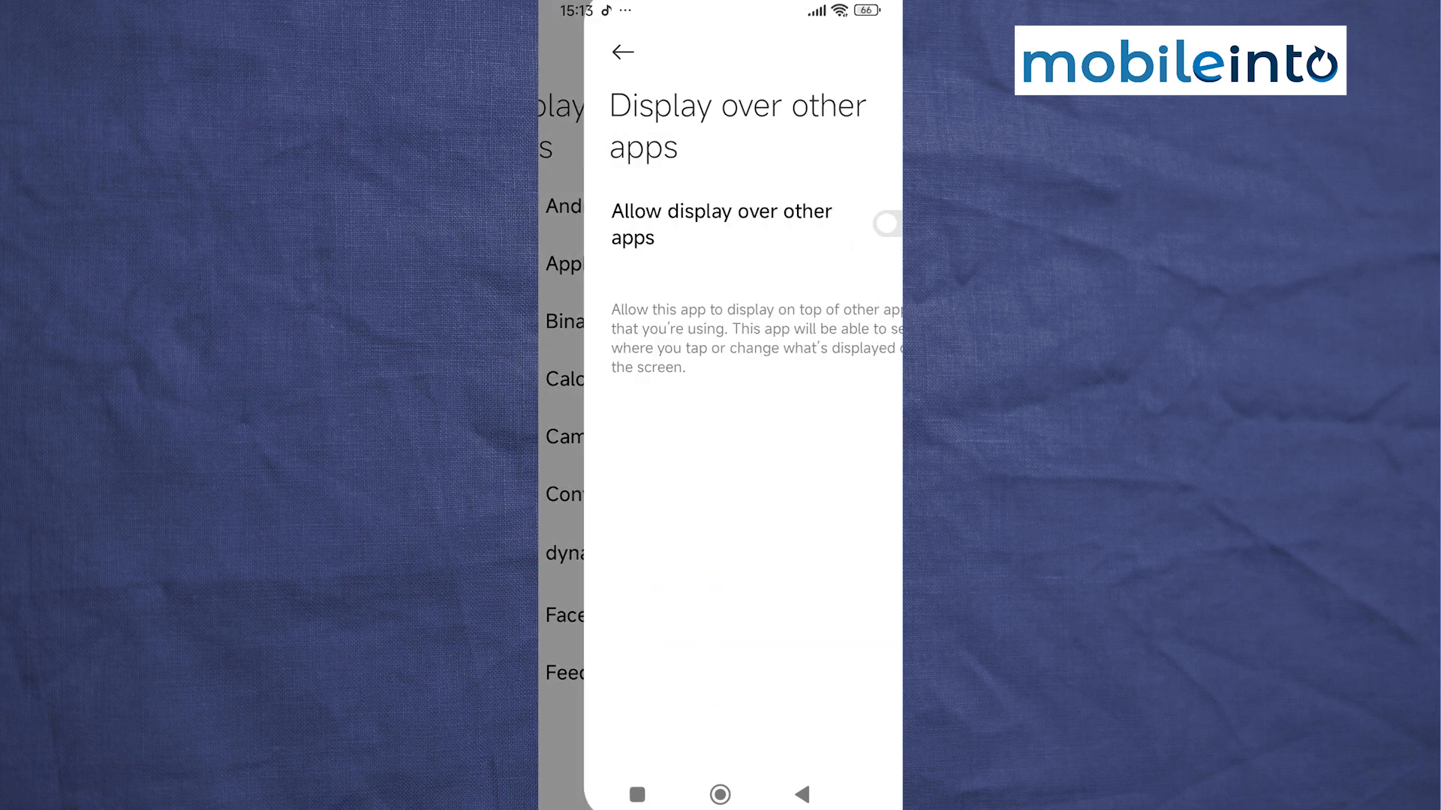
left_click(852, 224)
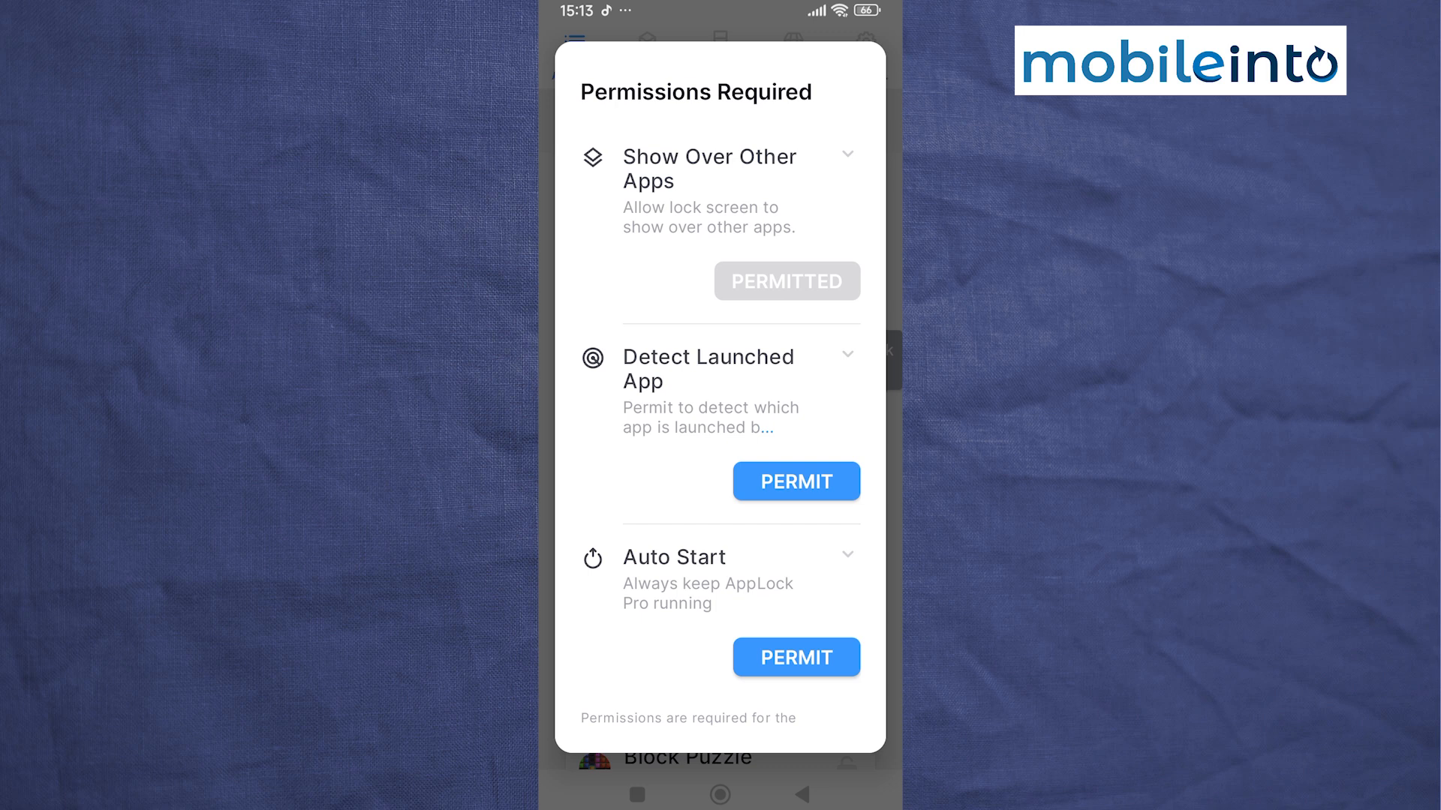
- Permit usage access for AppLock PRO, acknowledging the risk, so Detect Launched App is granted
left_click(796, 481)
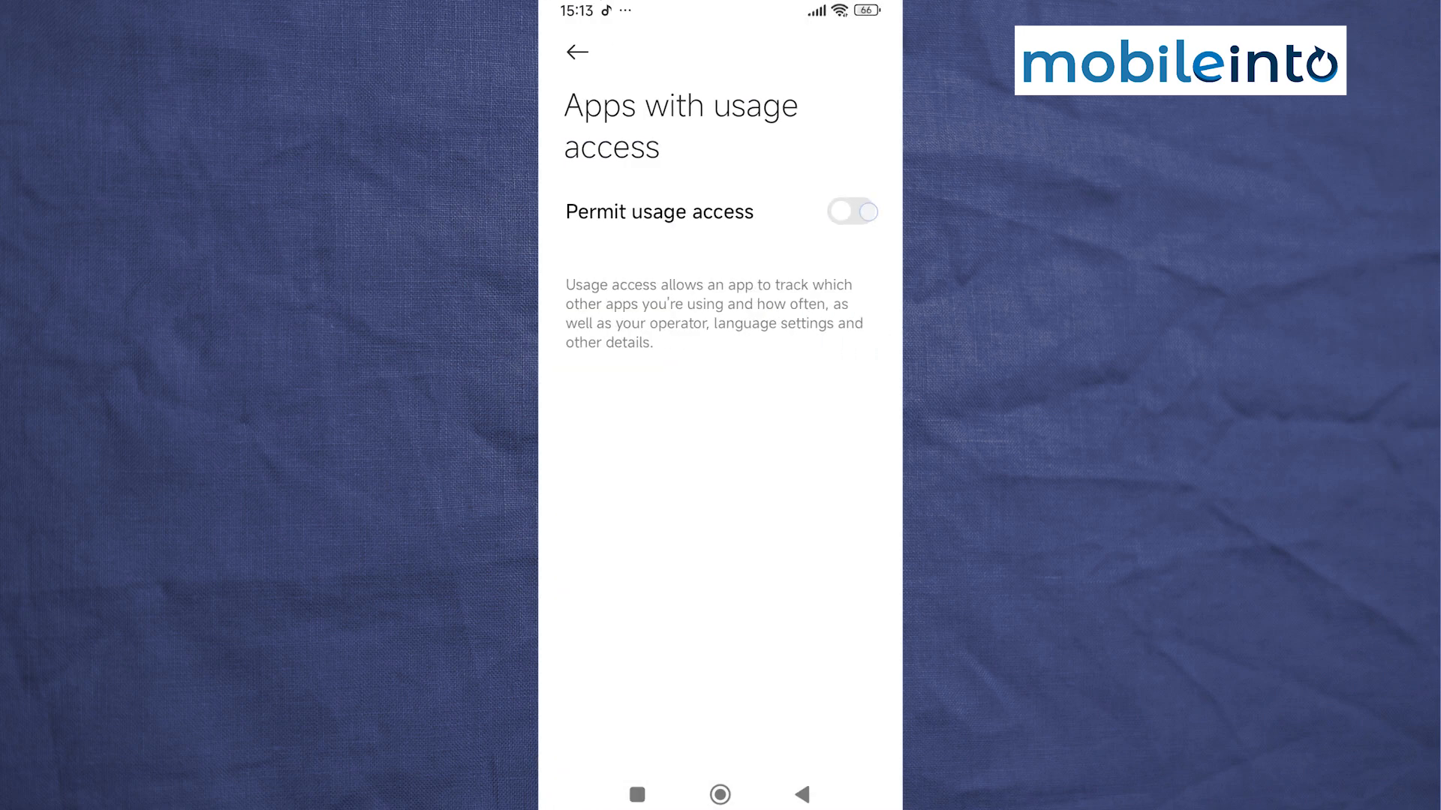
left_click(852, 212)
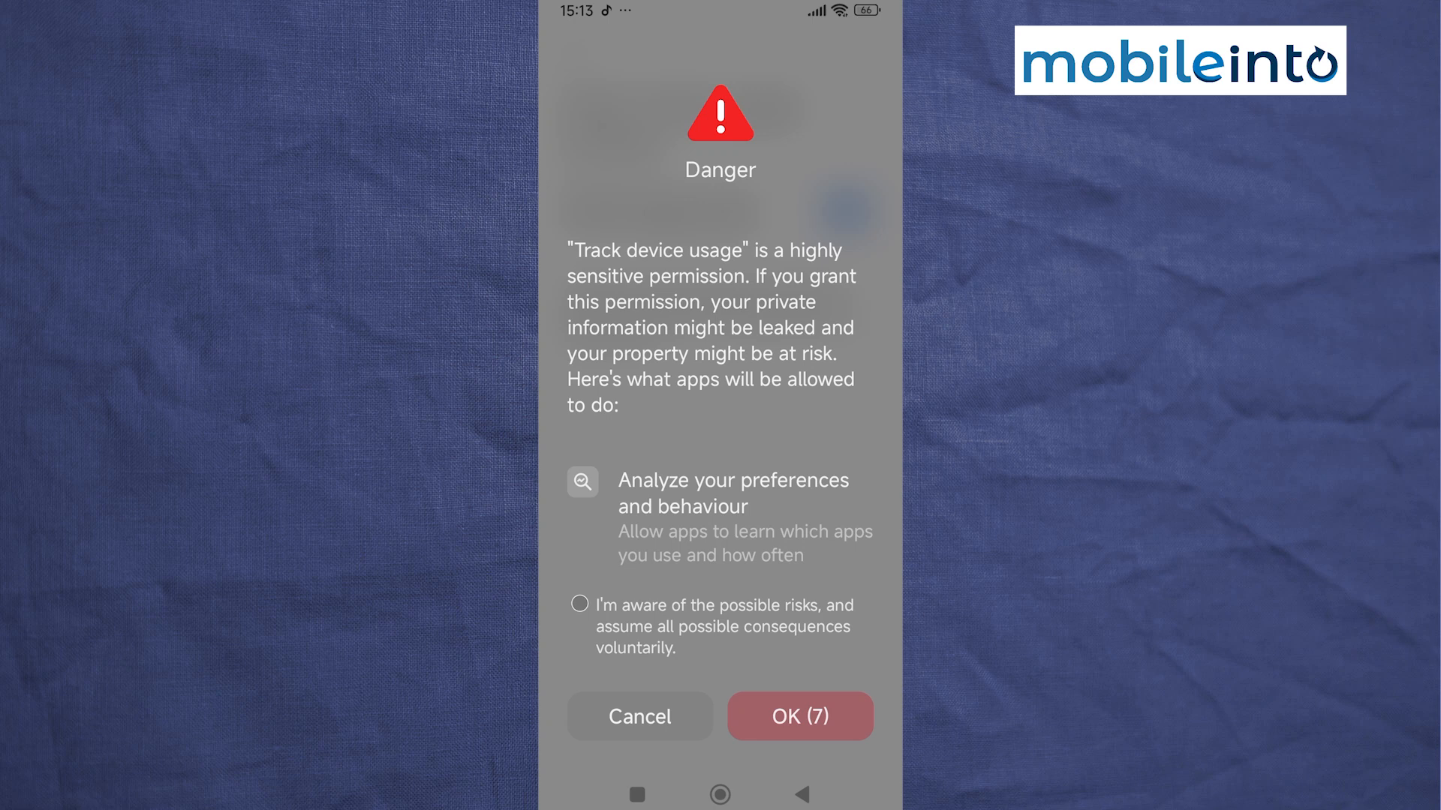
left_click(585, 599)
left_click(800, 716)
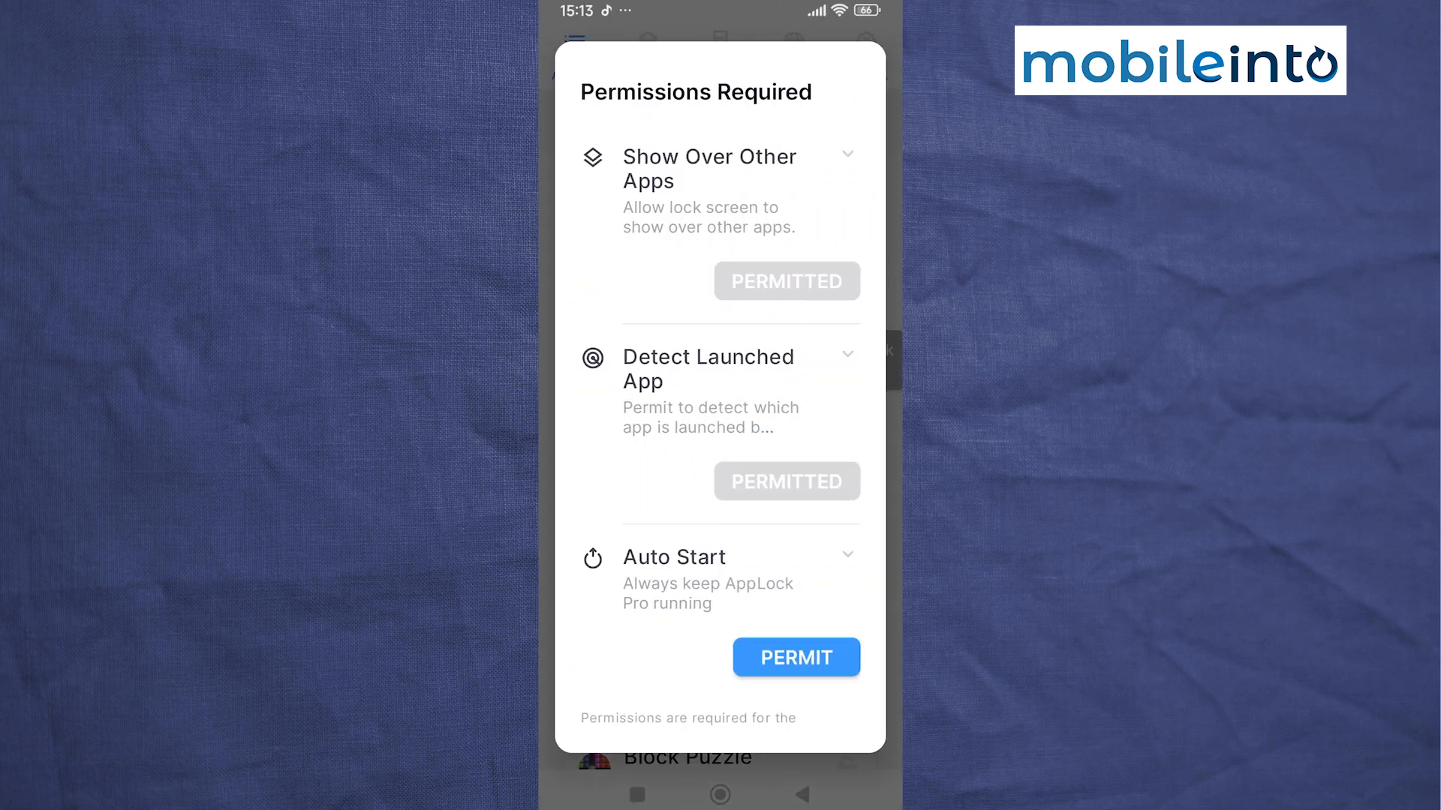
- Enable Background autostart for AppLock PRO and go back to the app
left_click(814, 655)
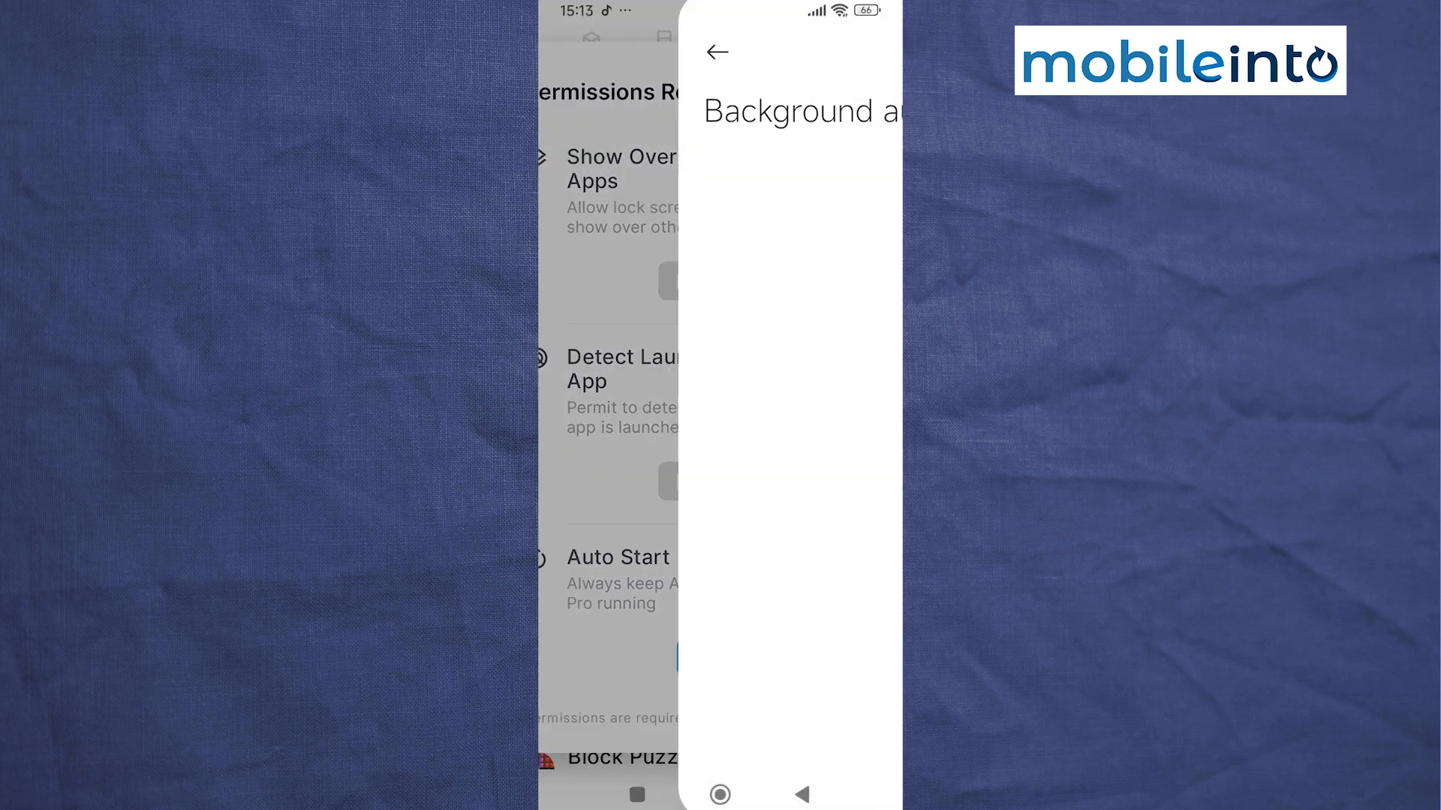
scroll(721, 450, "down", 5)
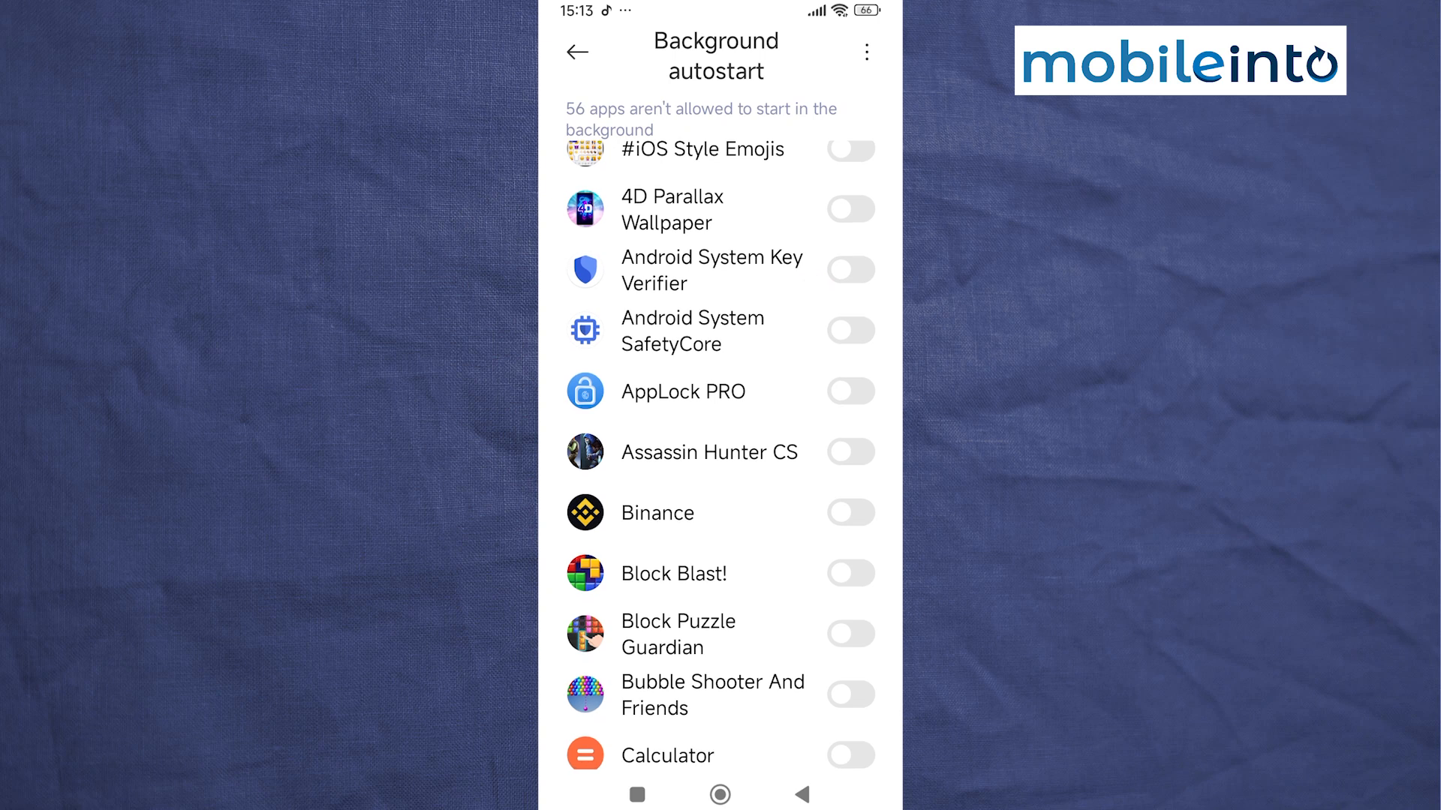
left_click(851, 393)
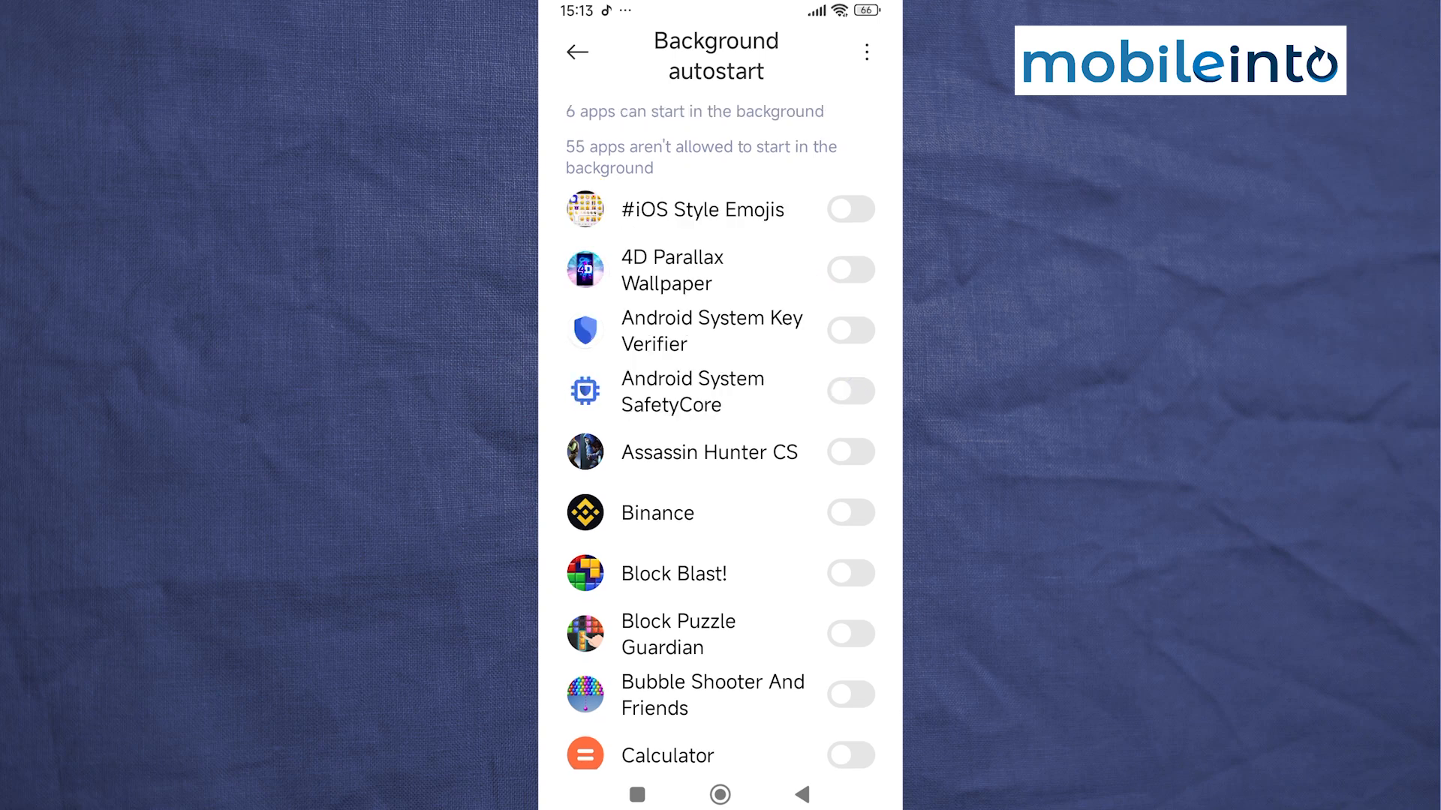
left_click(801, 794)
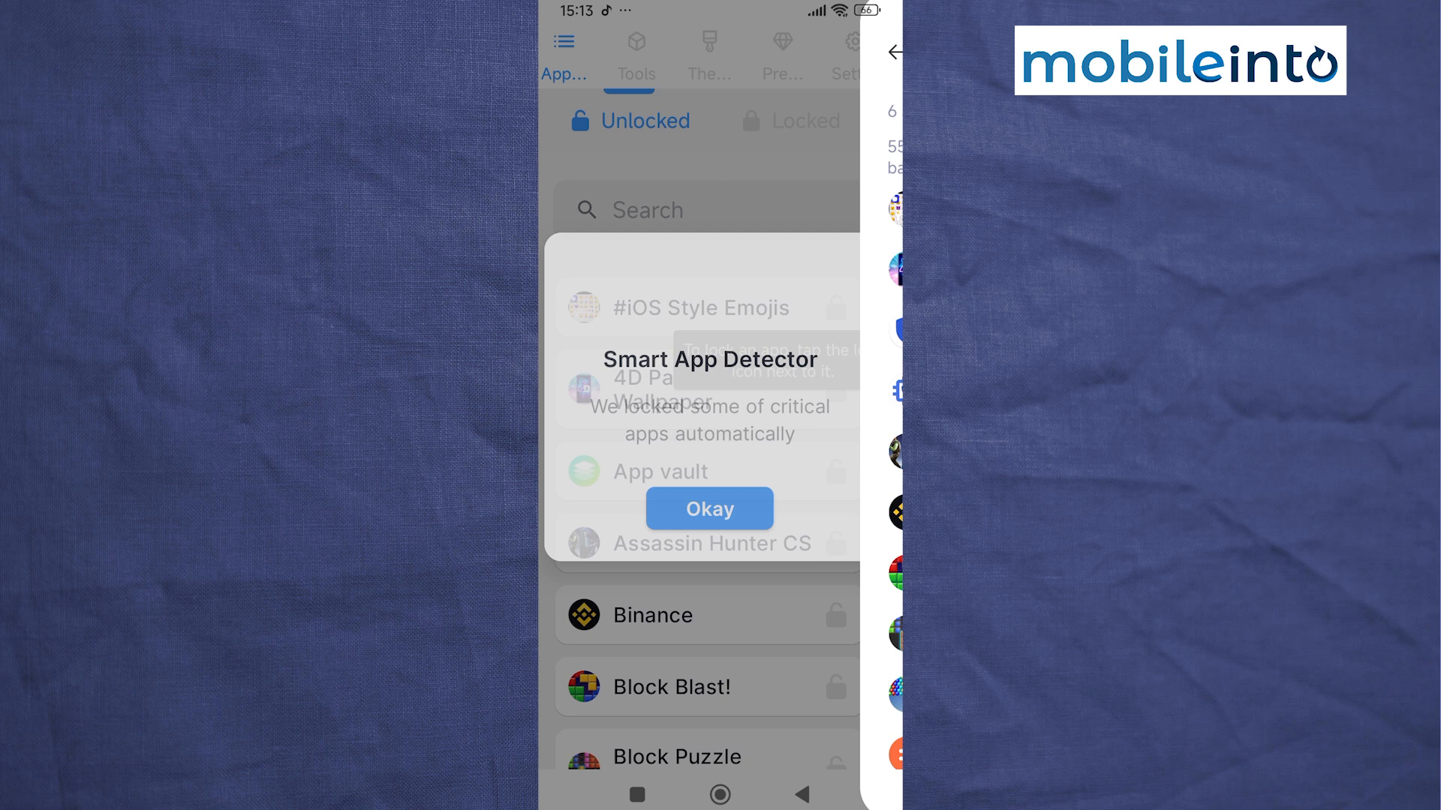
- Dismiss the auto-lock notice and set AppLock PRO's battery usage to No restrictions
left_click(721, 513)
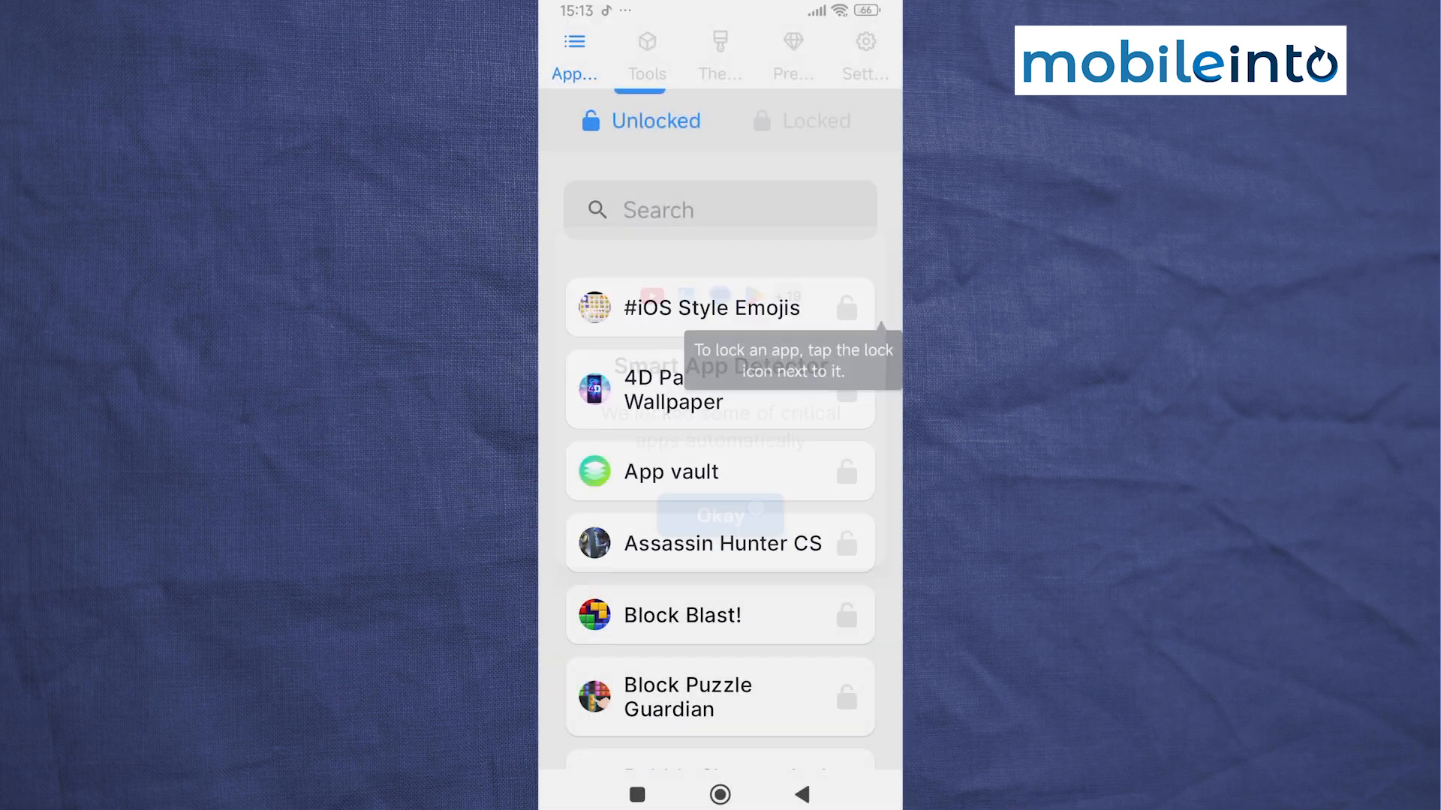
left_click(721, 687)
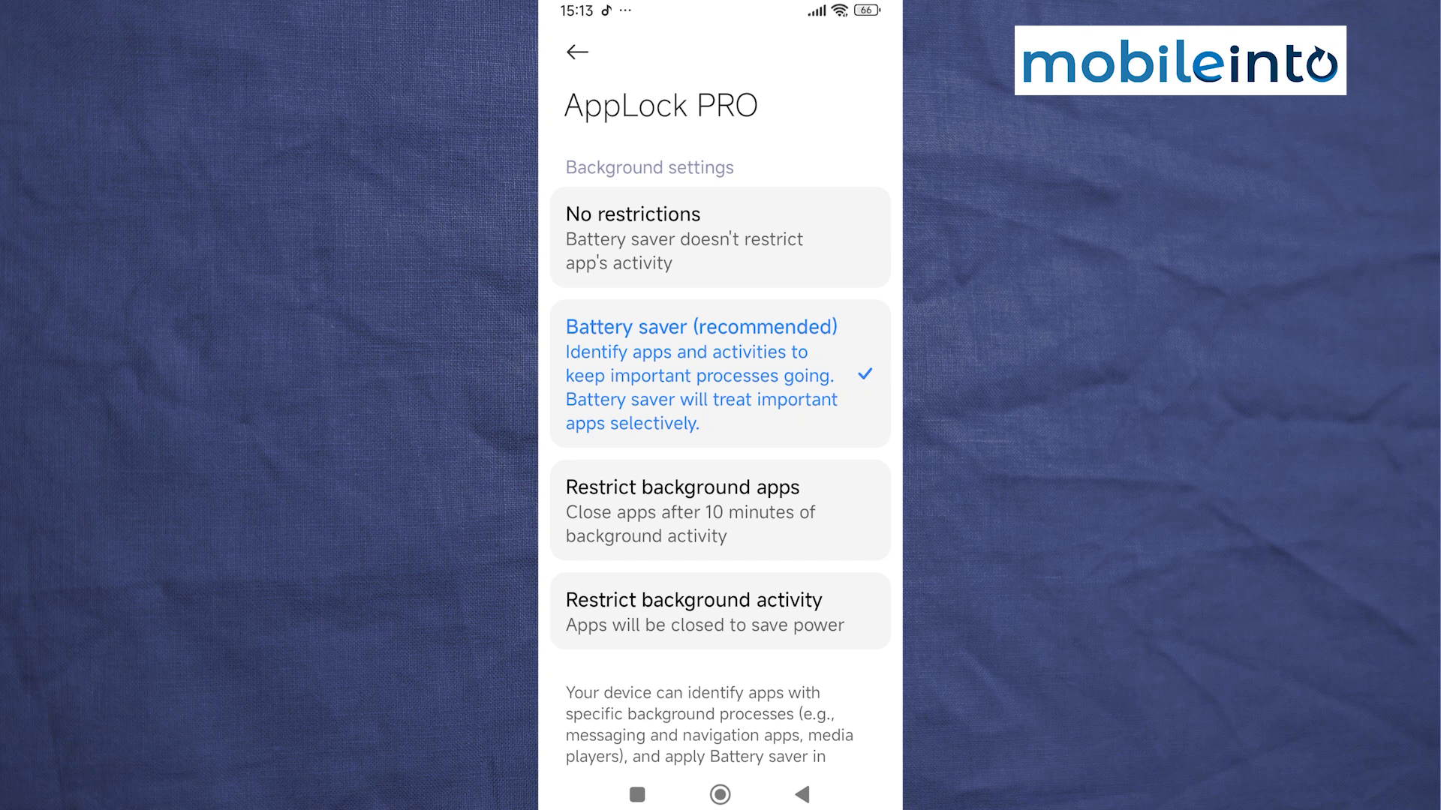
left_click(721, 236)
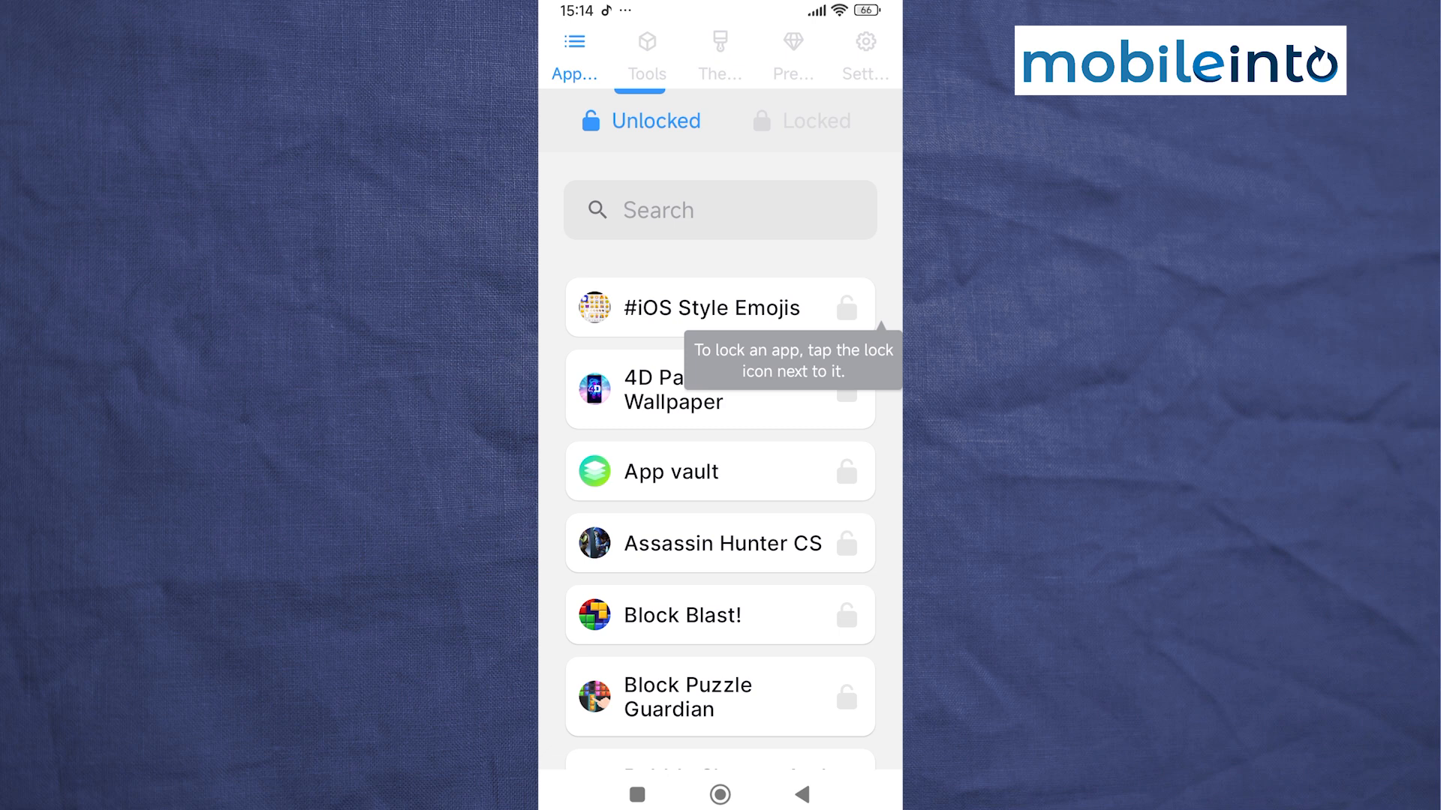
- Lock #iOS Style Emojis, 4D Parallax Wallpaper, App vault and Bubble Shooter And Friends
left_click(850, 307)
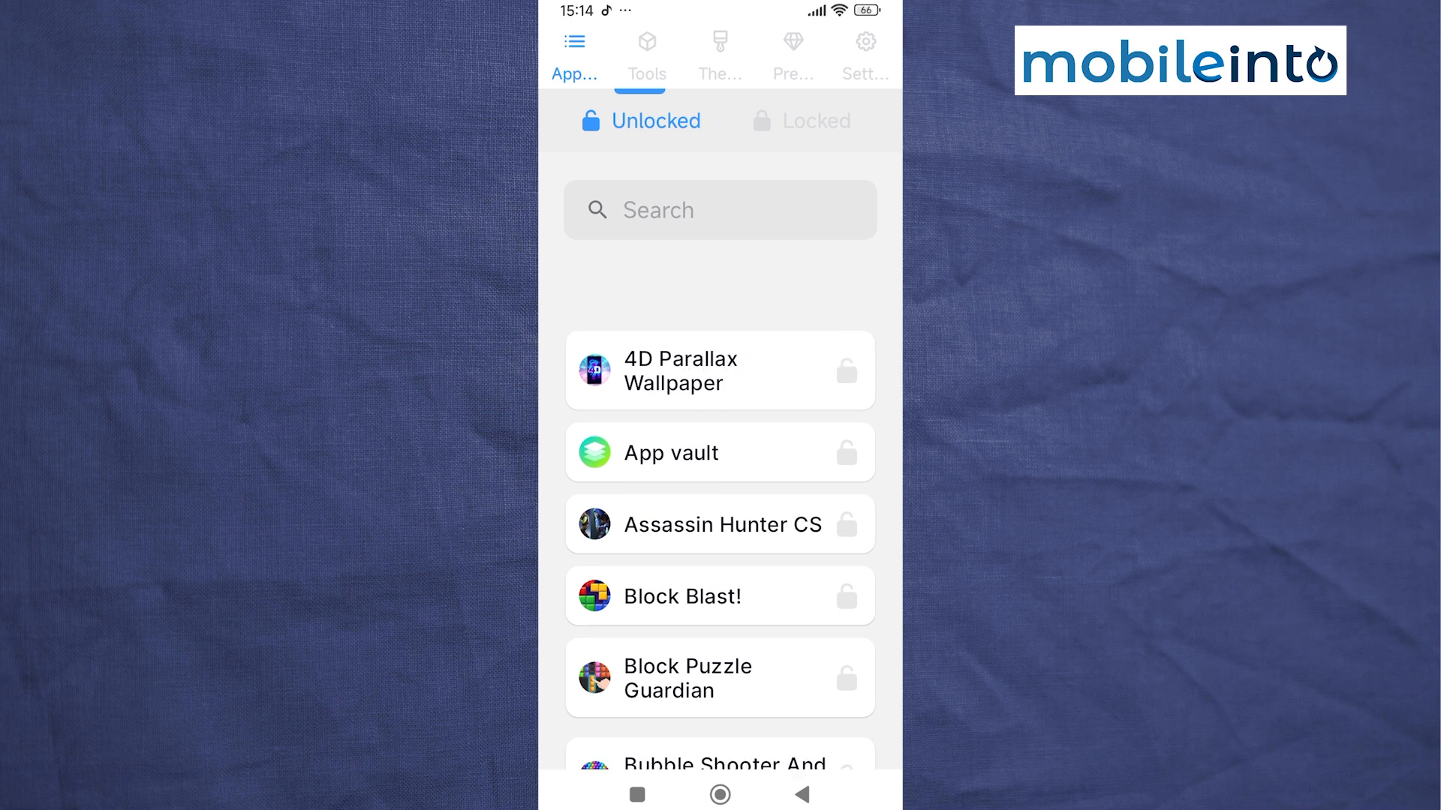
left_click(855, 309)
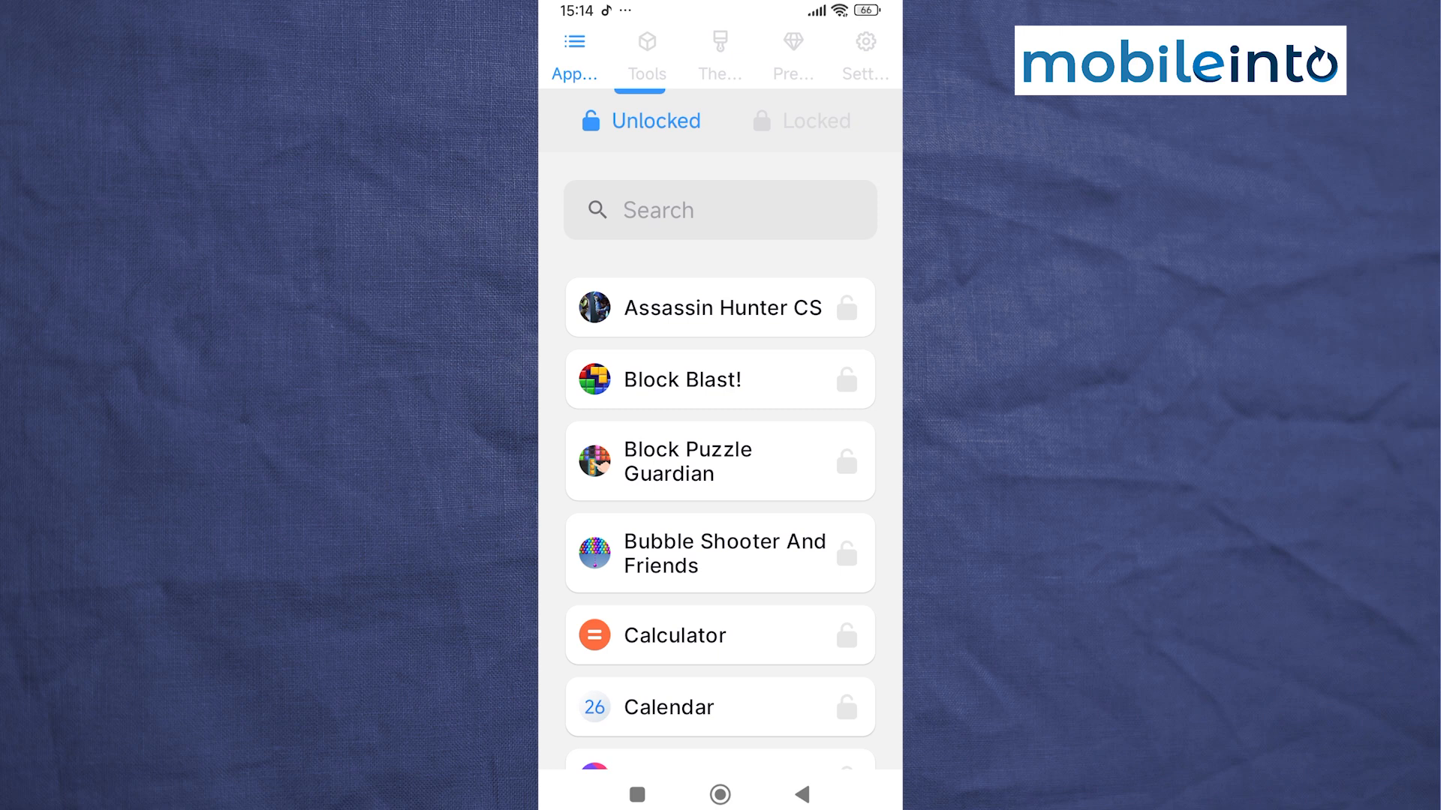
left_click(847, 380)
left_click(853, 481)
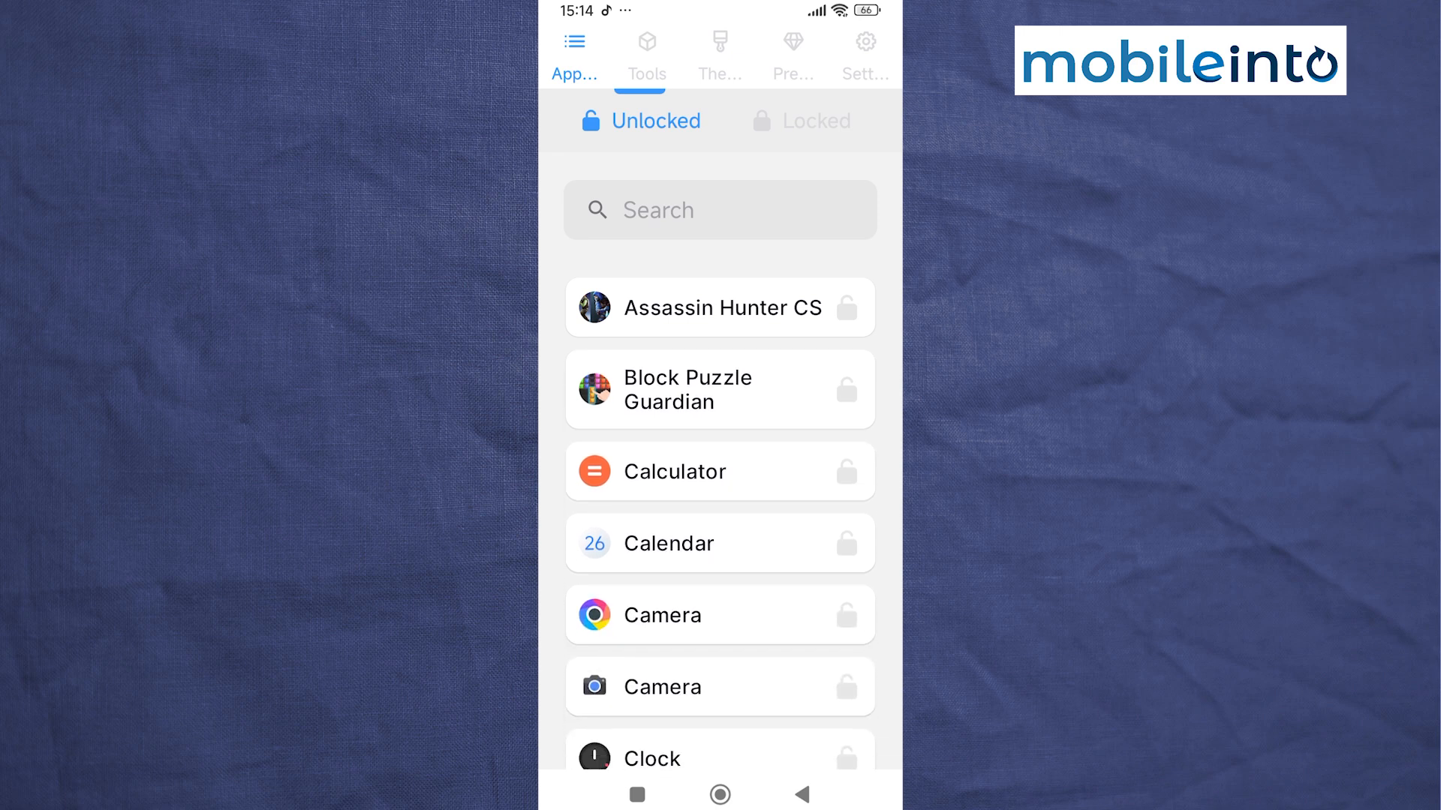
- Switch to the Locked tab and scroll through the list of locked apps
left_click(802, 121)
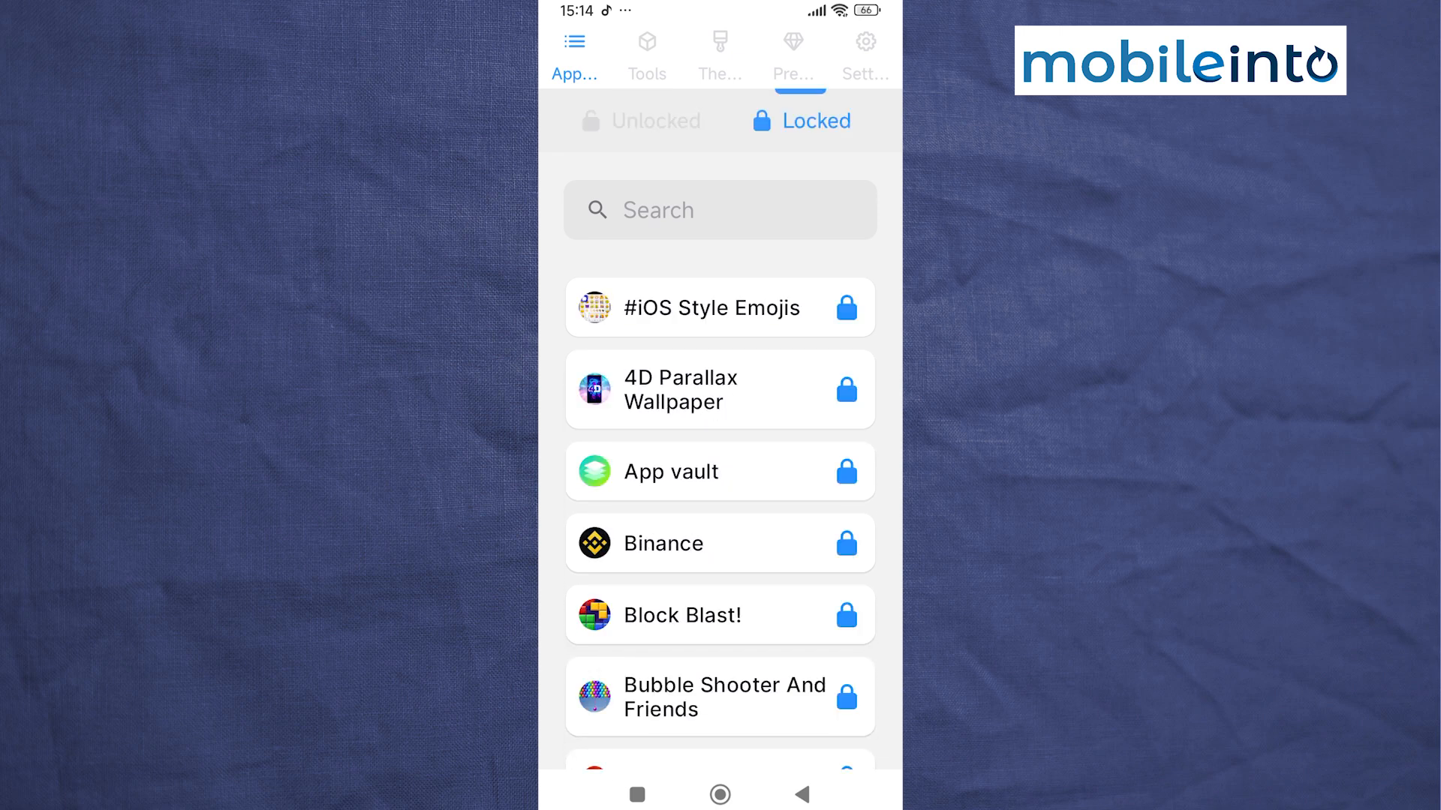
left_click_drag(827, 597, 827, 366)
left_click_drag(808, 559, 807, 367)
left_click_drag(810, 695, 841, 419)
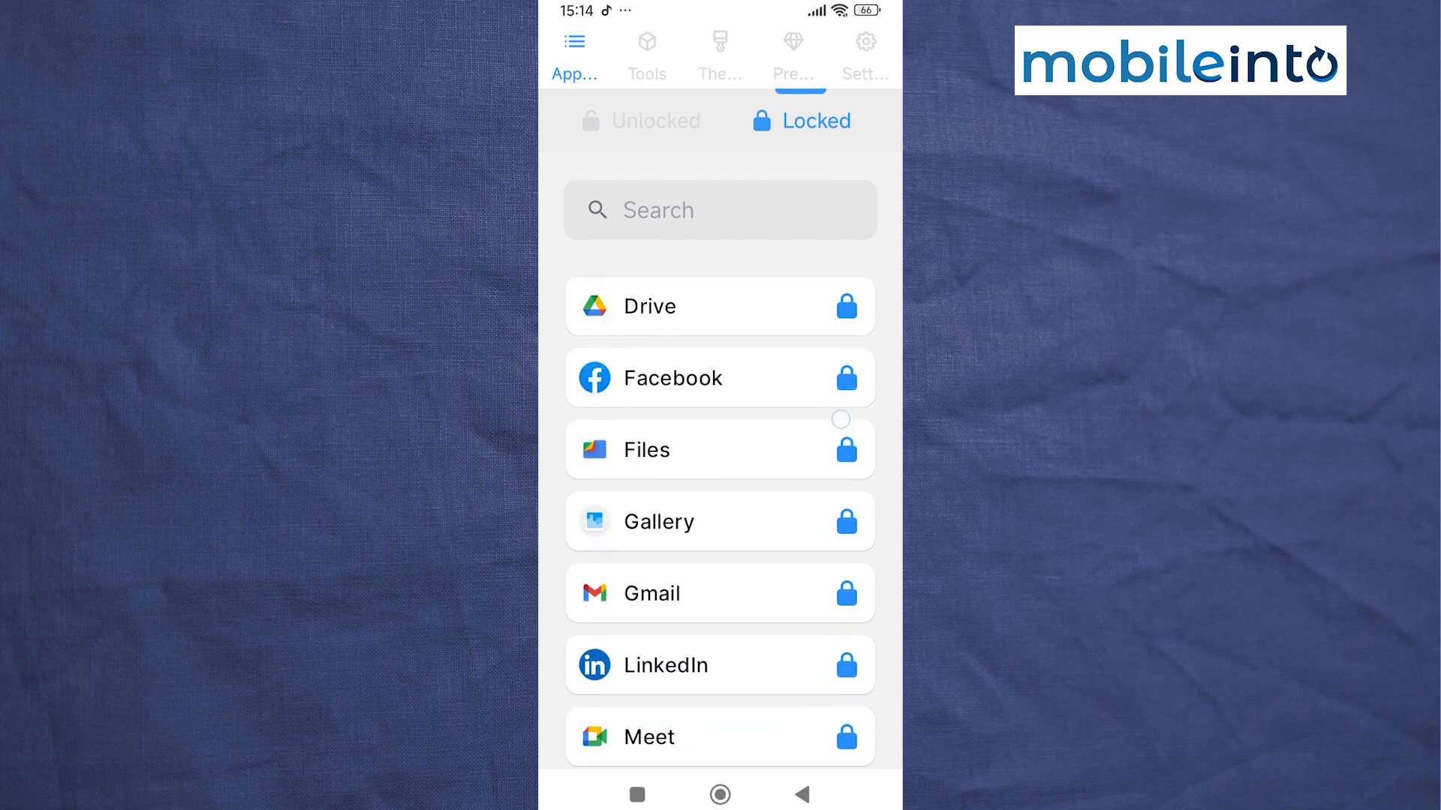
left_click_drag(841, 607, 833, 372)
left_click_drag(811, 675, 805, 383)
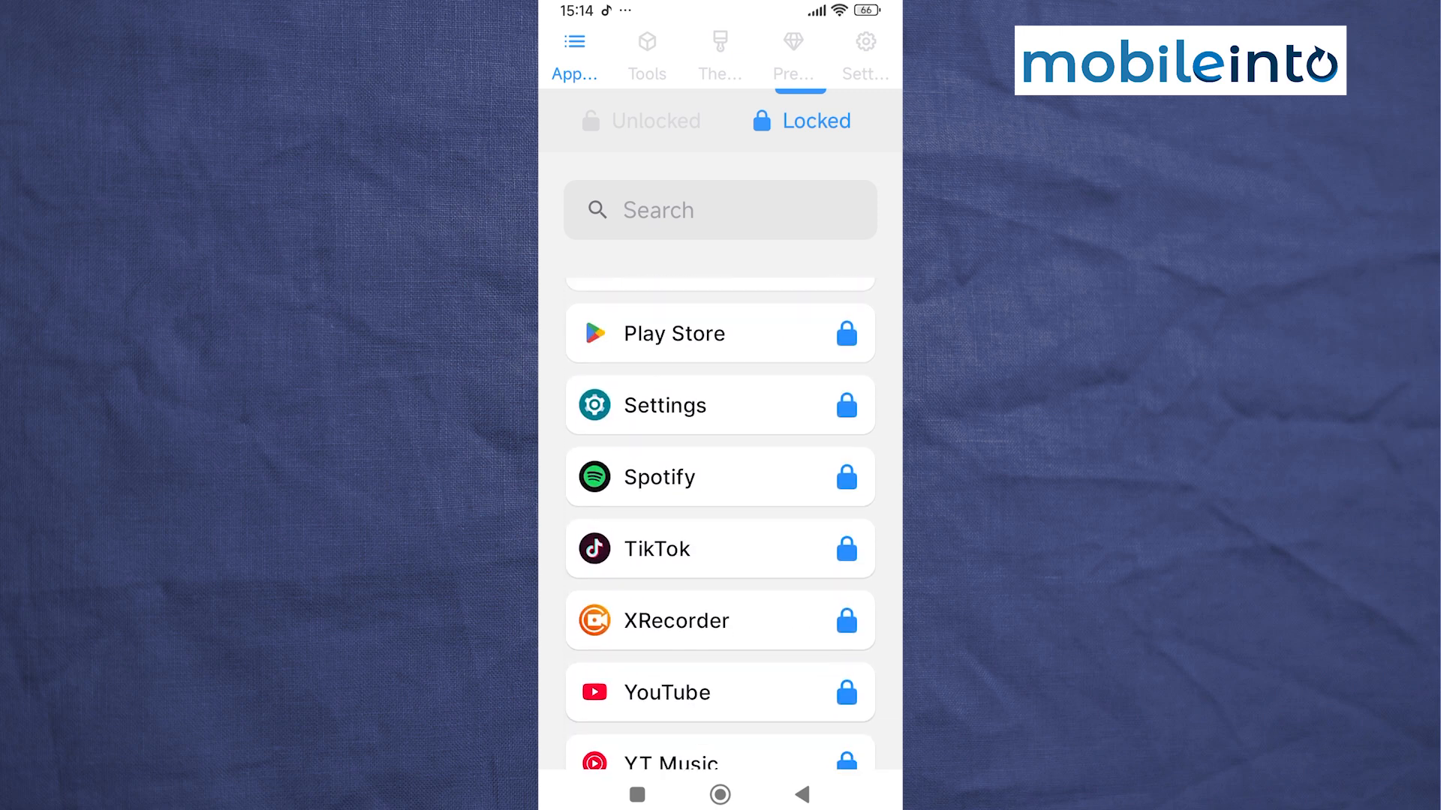
left_click_drag(721, 371, 721, 631)
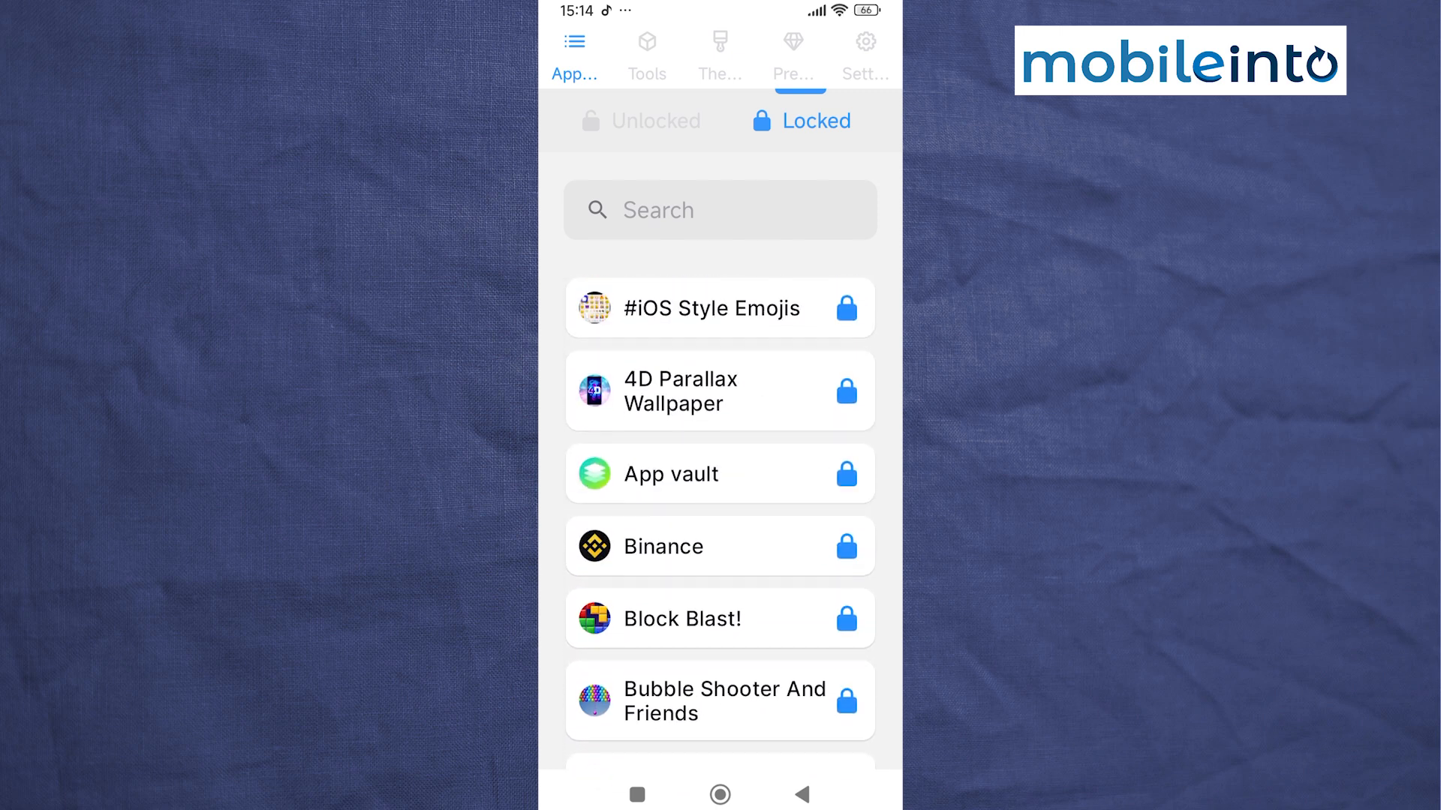
- From the home screen, launch YouTube and Chrome to confirm the pattern lock appears, returning home each time
left_click(721, 795)
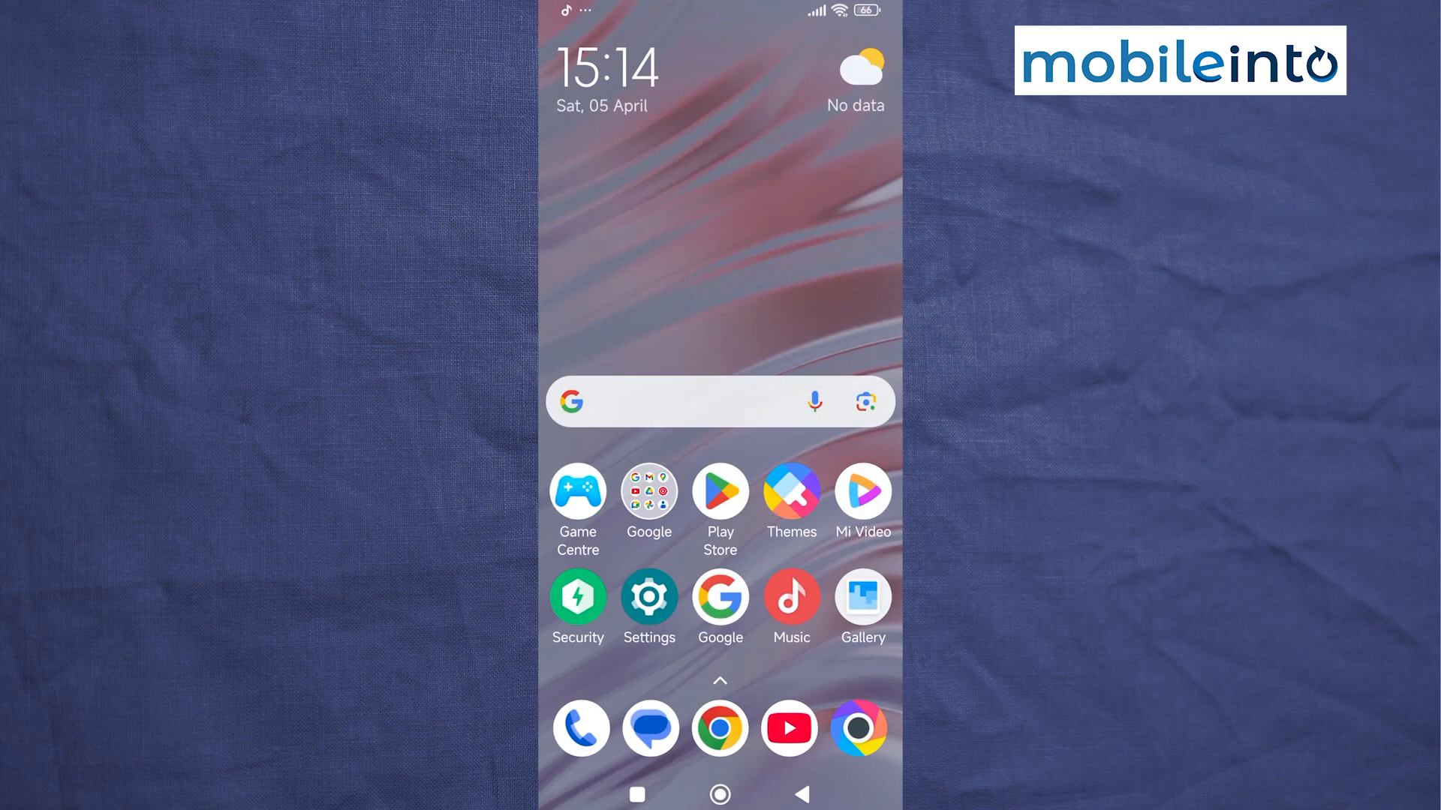
left_click(788, 728)
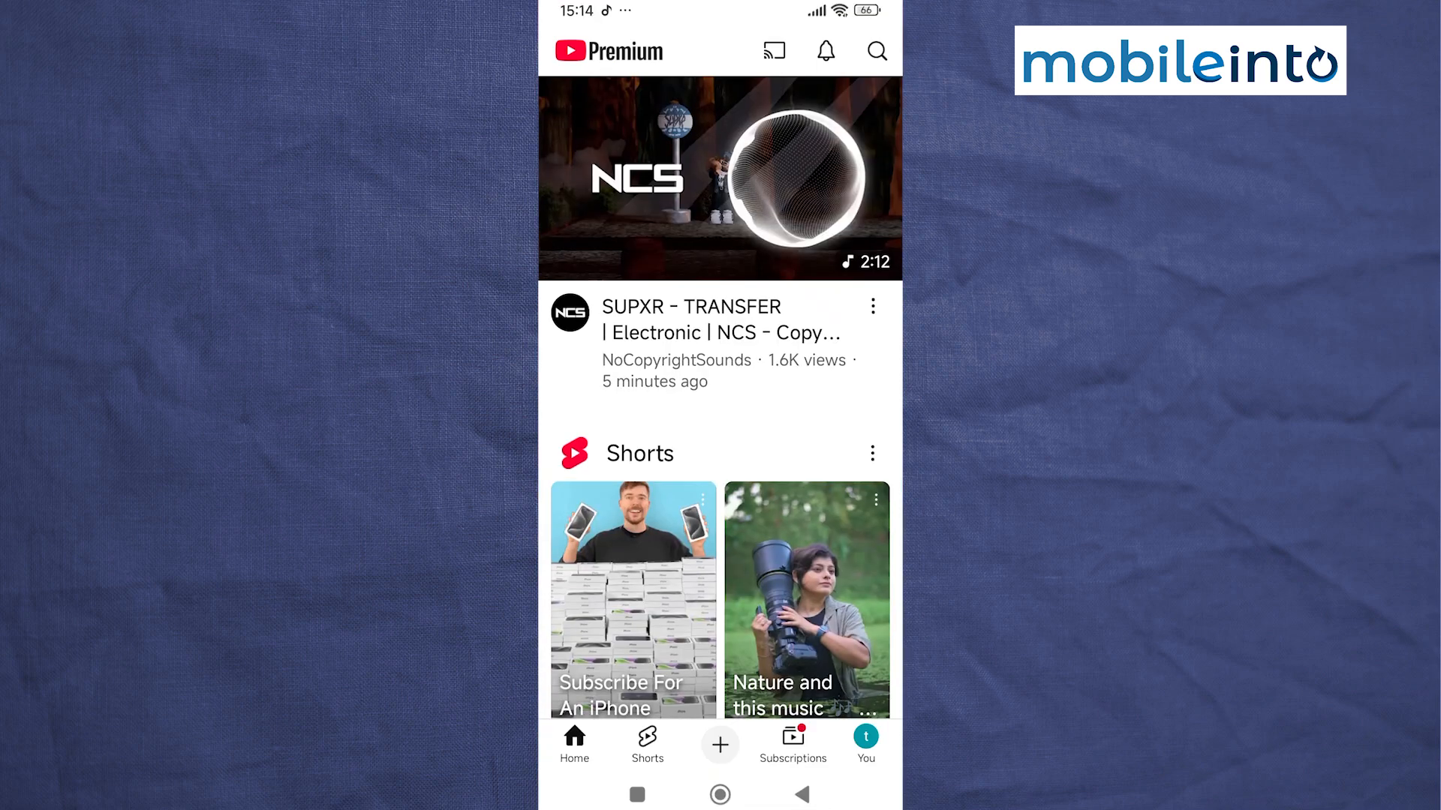
left_click(720, 794)
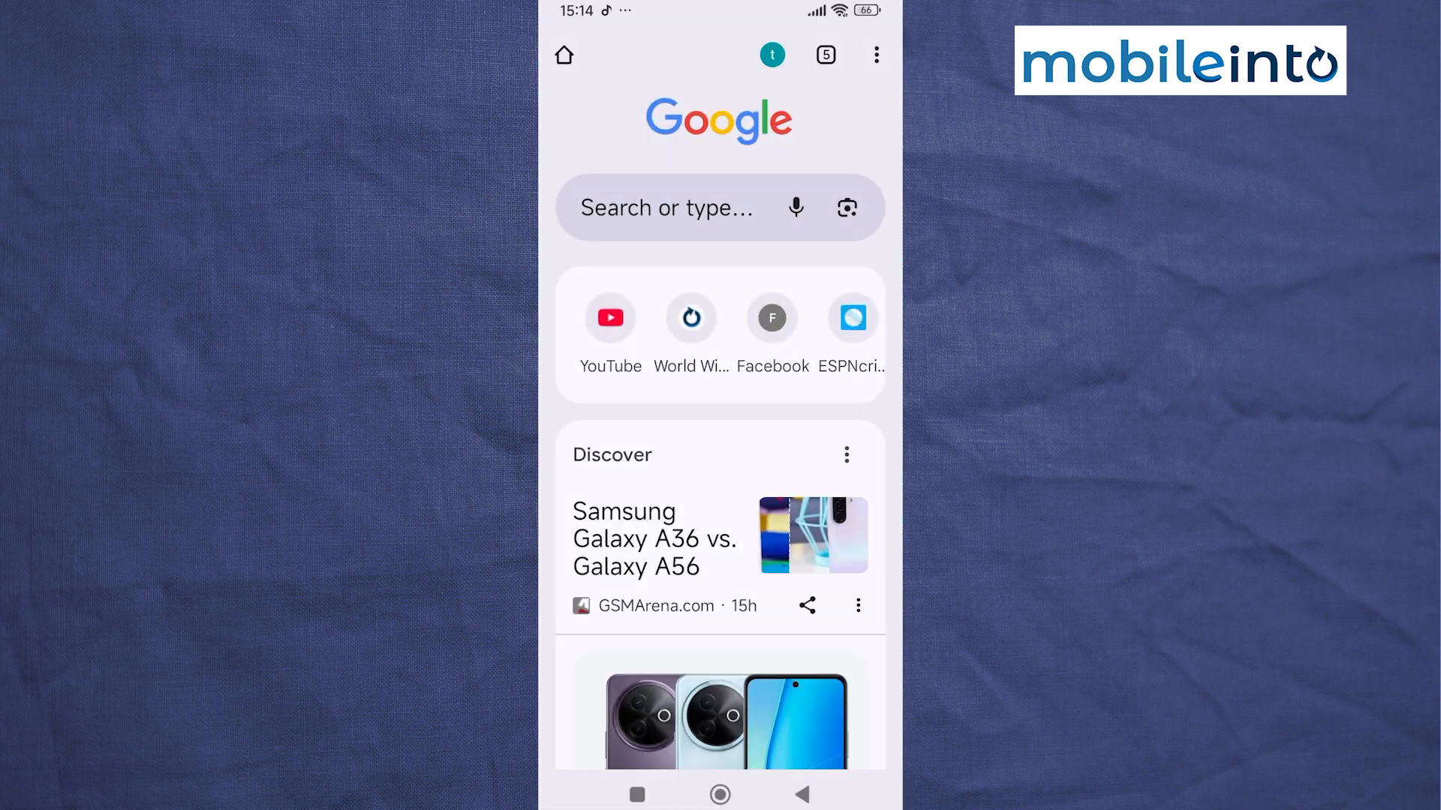
left_click(721, 794)
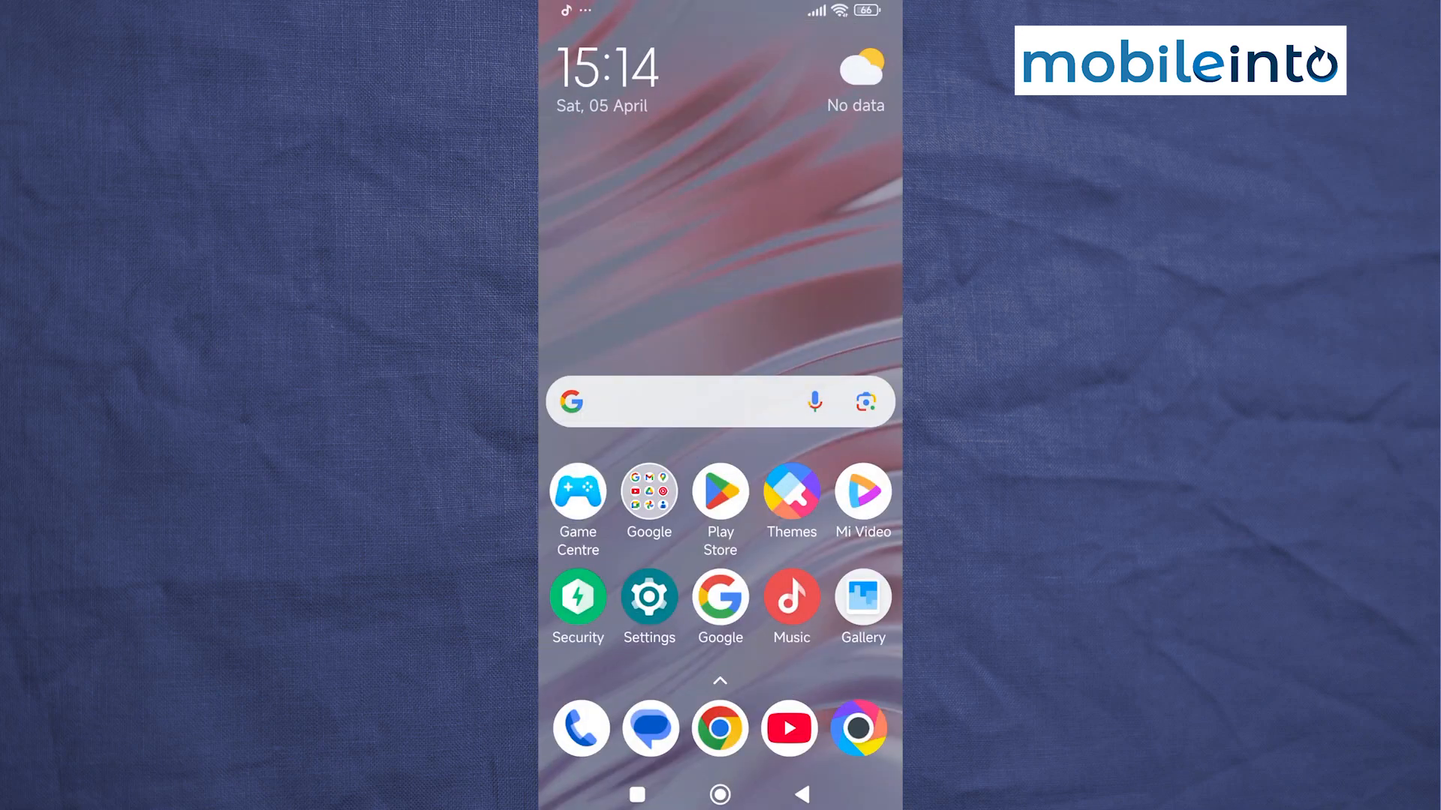